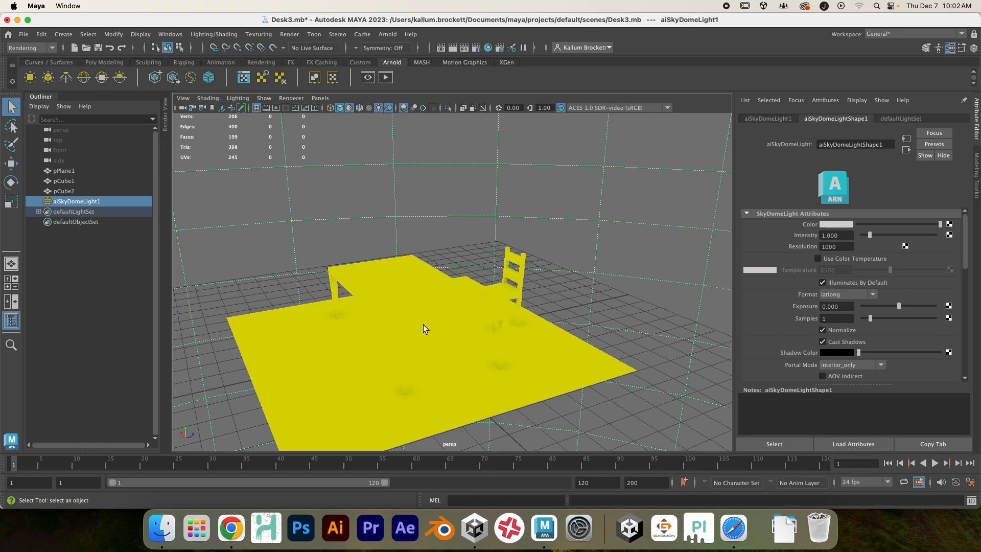
Connect a File texture to the color of the Arnold sky dome light.
{"action": "key", "text": "f"}
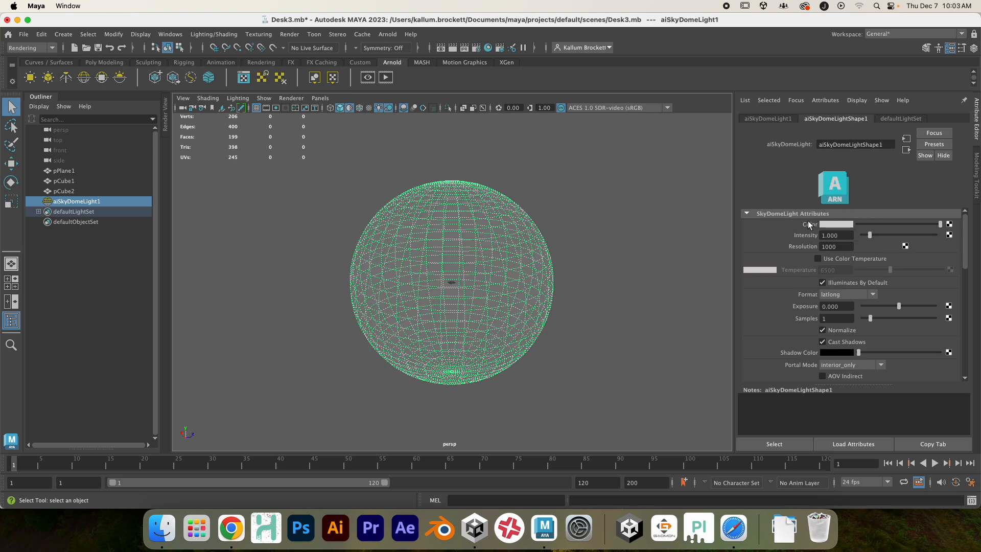
{"action": "scroll", "coordinate": [471, 323], "scroll_direction": "up", "scroll_amount": 15}
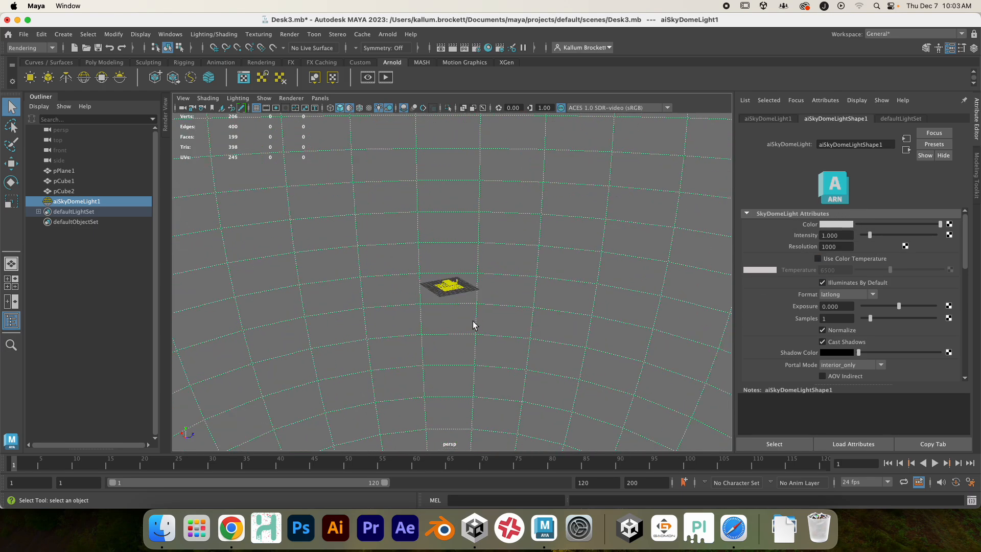
{"action": "scroll", "coordinate": [502, 320], "scroll_direction": "down", "scroll_amount": 5}
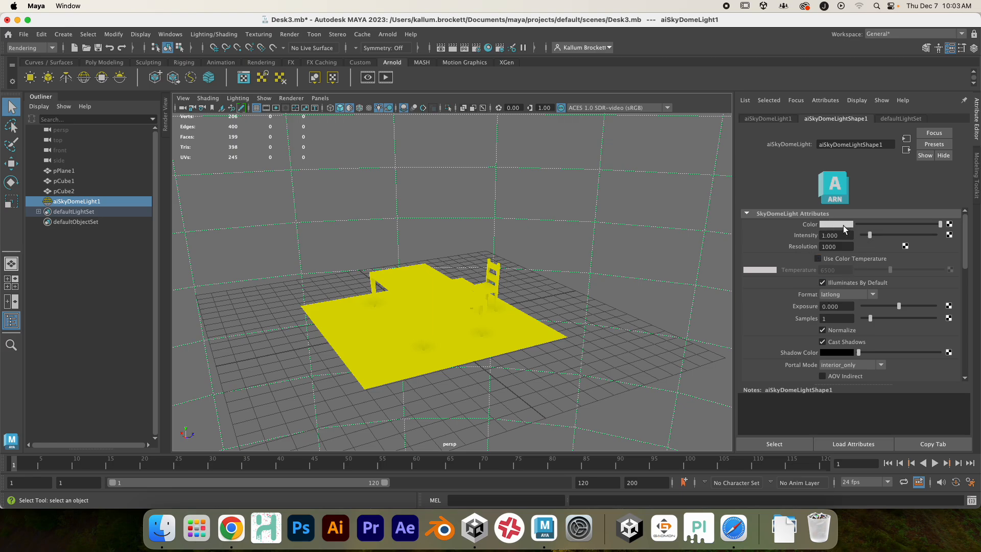
{"action": "left_click", "coordinate": [949, 225]}
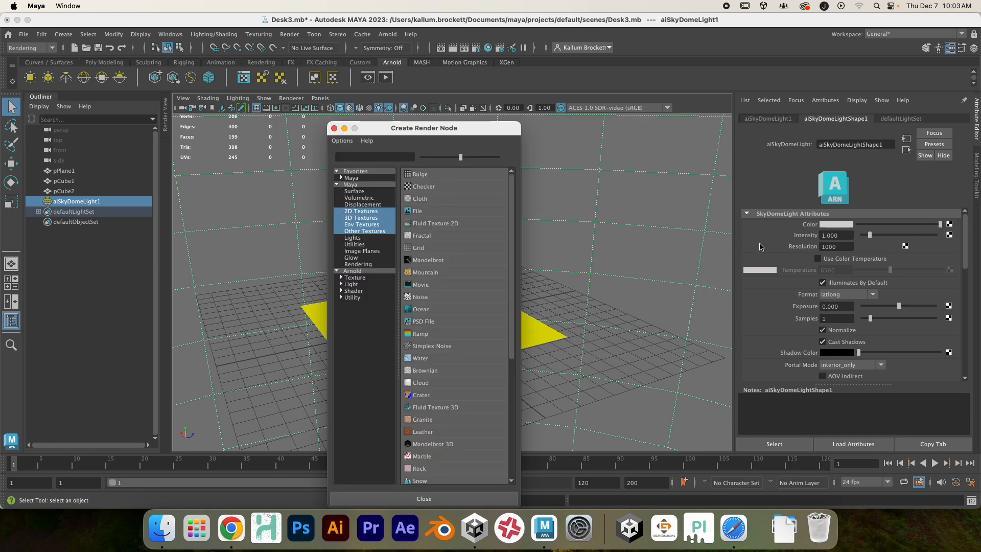
{"action": "left_click", "coordinate": [424, 210]}
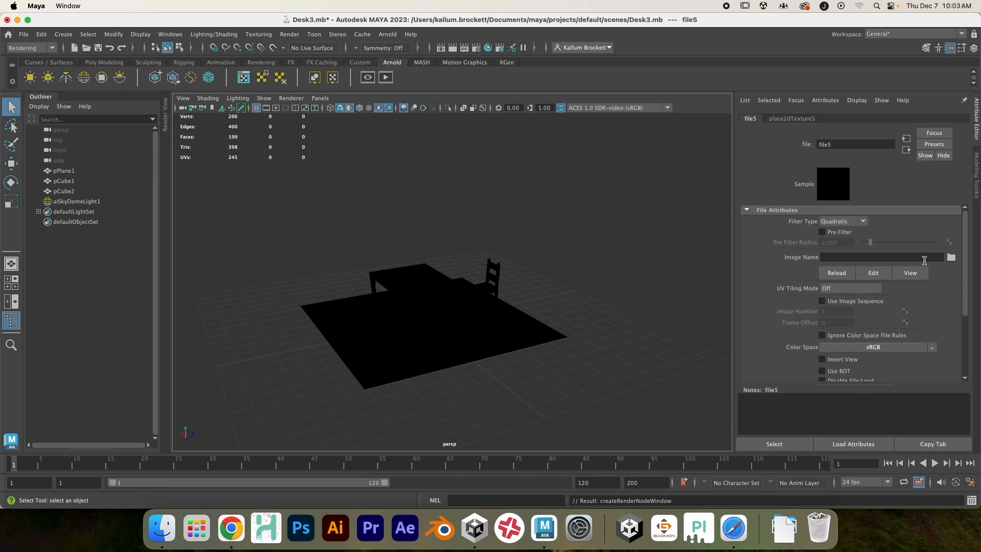
Browse for the file texture's image and go to the user's home folder.
{"action": "left_click", "coordinate": [951, 258]}
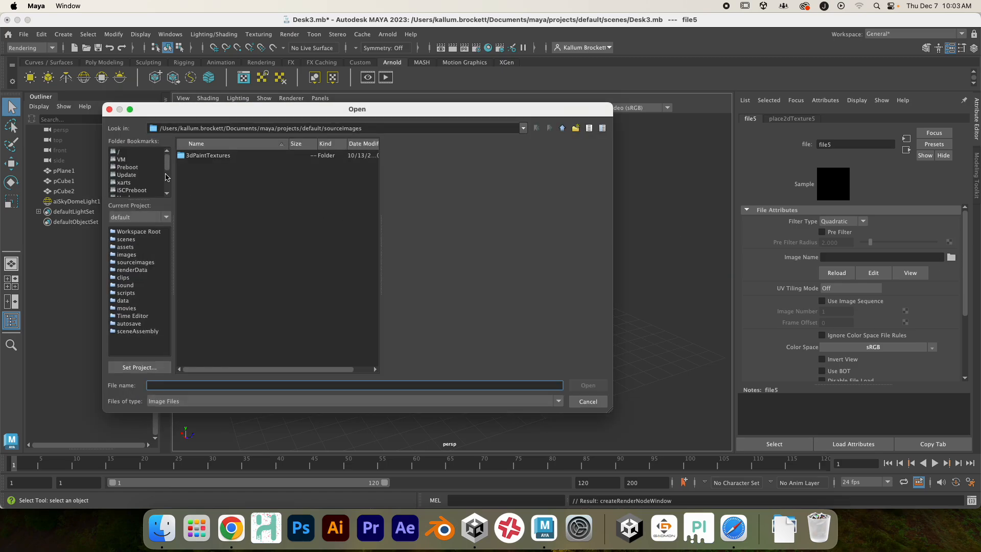
{"action": "left_click", "coordinate": [167, 177]}
{"action": "left_click", "coordinate": [166, 195]}
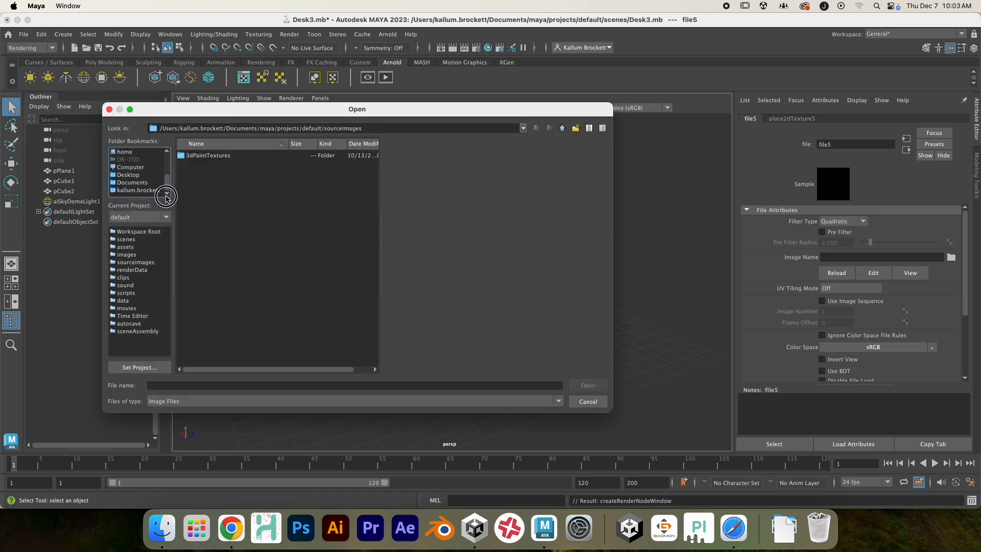
{"action": "left_click", "coordinate": [142, 191]}
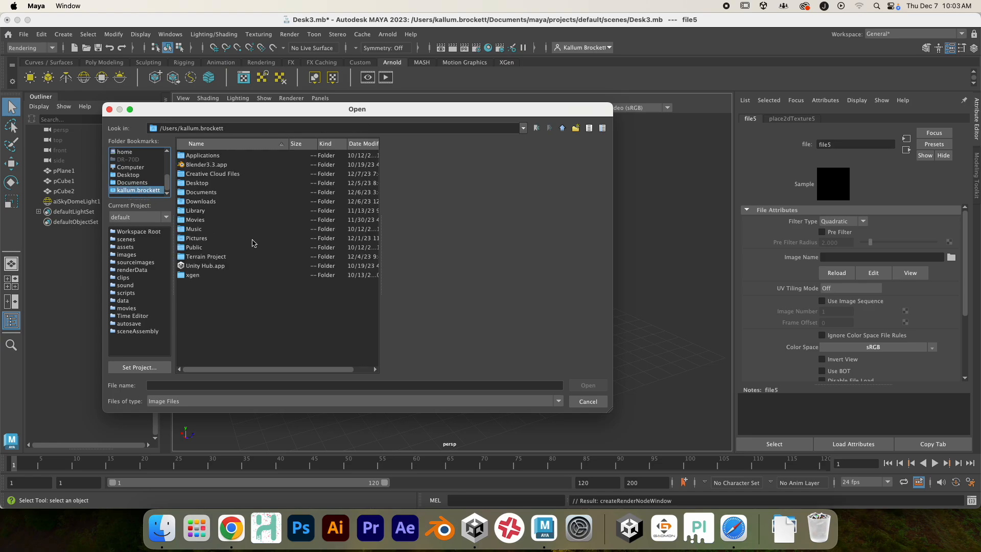
Switch to Chrome, view the HDRIs section of polyhaven.com in a new tab, and return to the course page.
{"action": "left_click", "coordinate": [243, 529]}
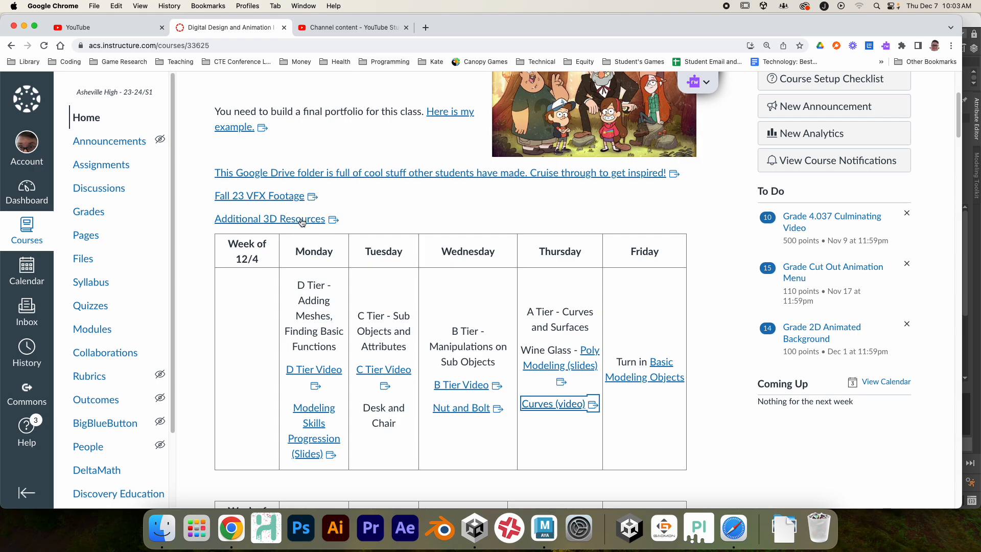
{"action": "left_click", "coordinate": [426, 28]}
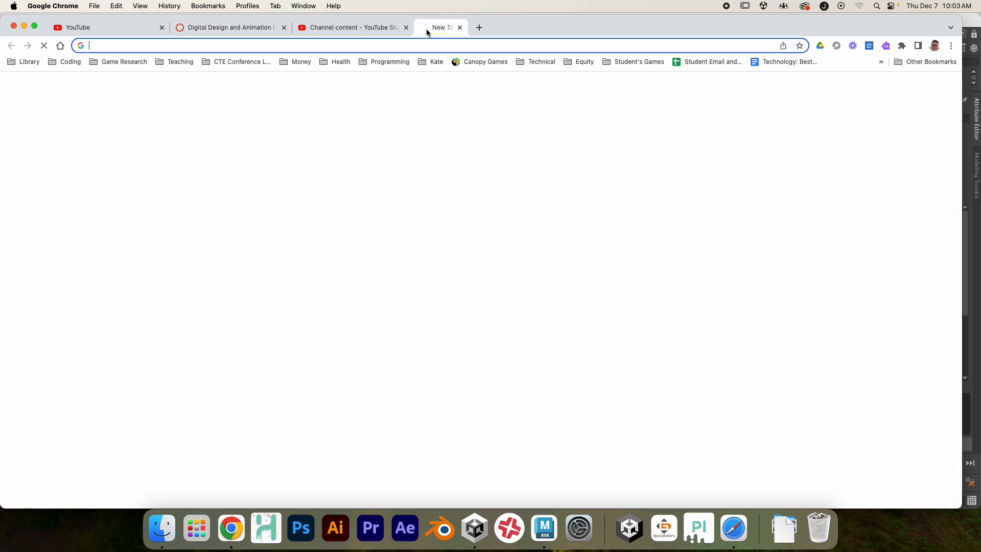
{"action": "type", "text": "polyha"}
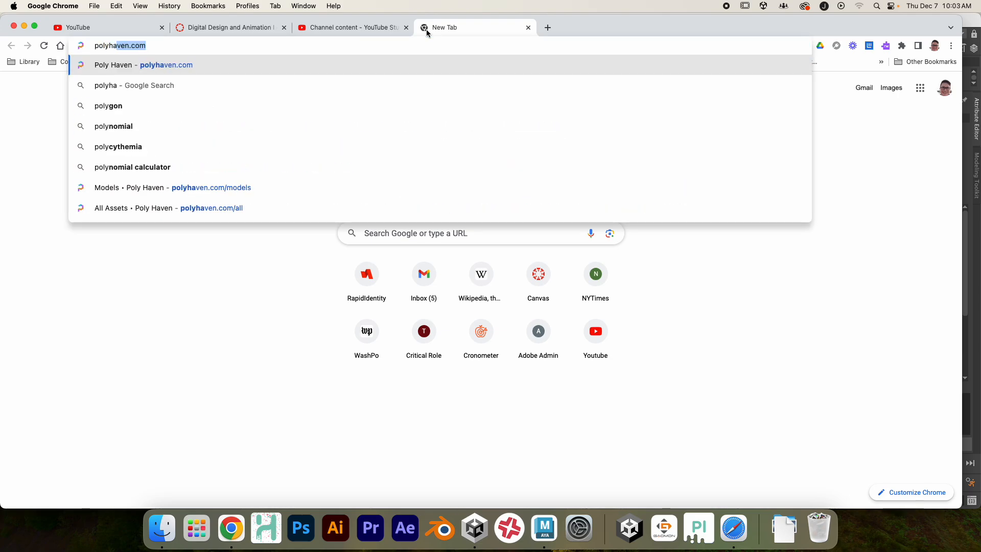
{"action": "type", "text": "ven"}
{"action": "key", "text": "Return"}
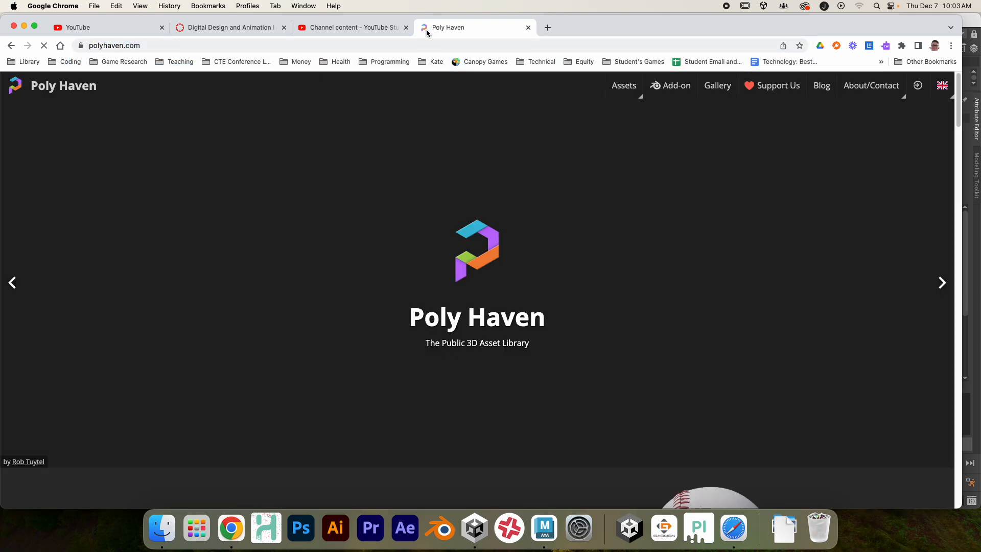
{"action": "mouse_move", "coordinate": [623, 86]}
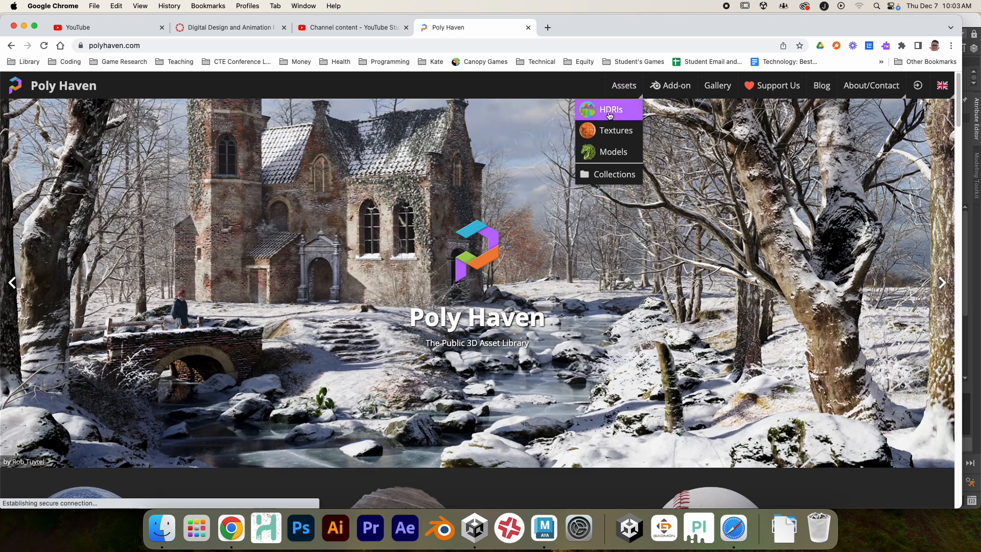
{"action": "left_click", "coordinate": [610, 115]}
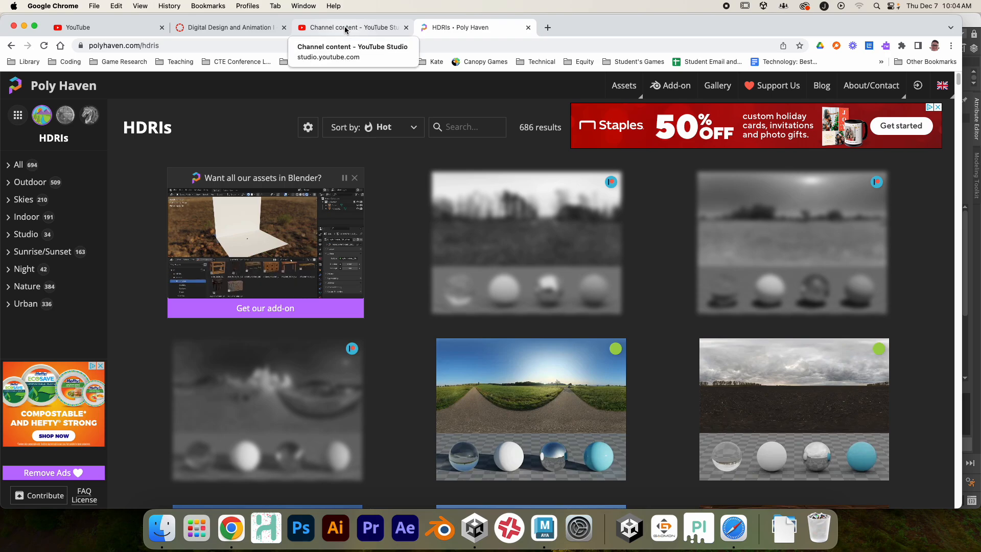
{"action": "left_click", "coordinate": [250, 28]}
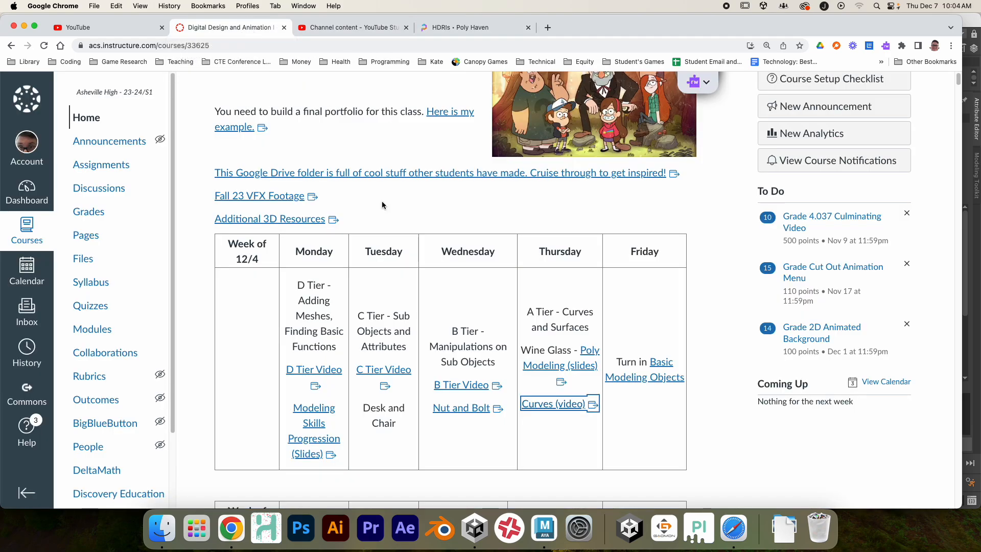
Switch back to Maya and load lake_pier_2k.exr from the Downloads folder as the texture's image.
{"action": "left_click", "coordinate": [547, 528]}
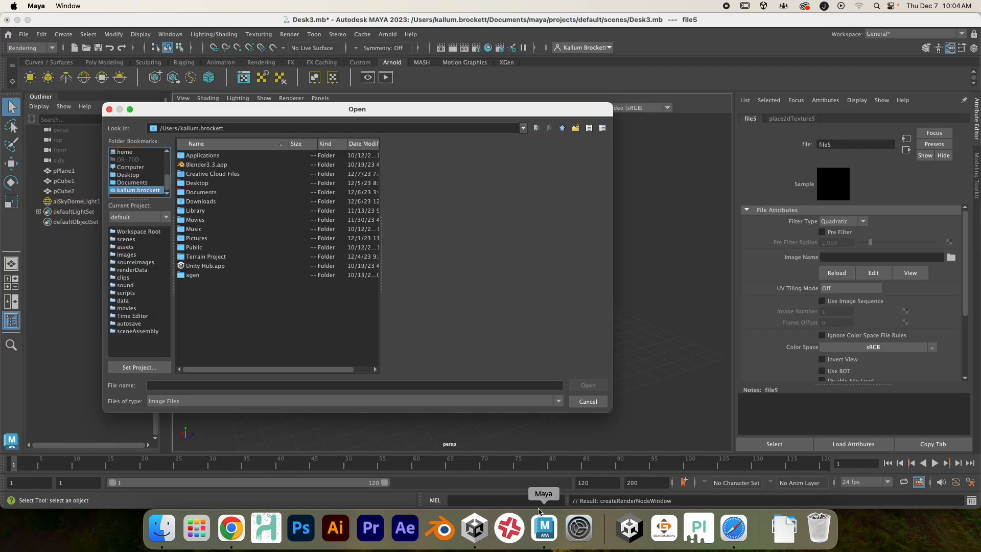
{"action": "double_click", "coordinate": [204, 202]}
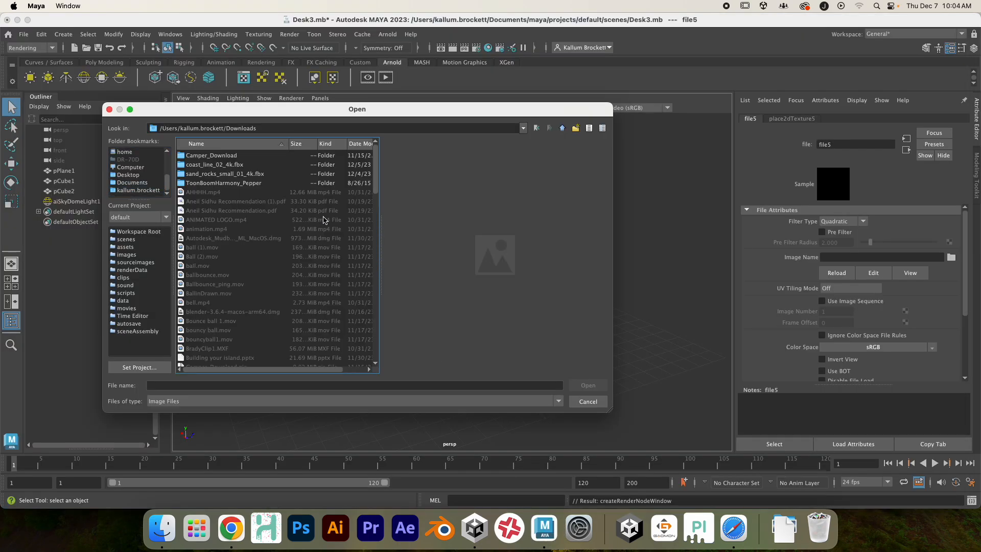
{"action": "left_click", "coordinate": [376, 182]}
{"action": "left_click_drag", "start_coordinate": [376, 182], "coordinate": [370, 250]}
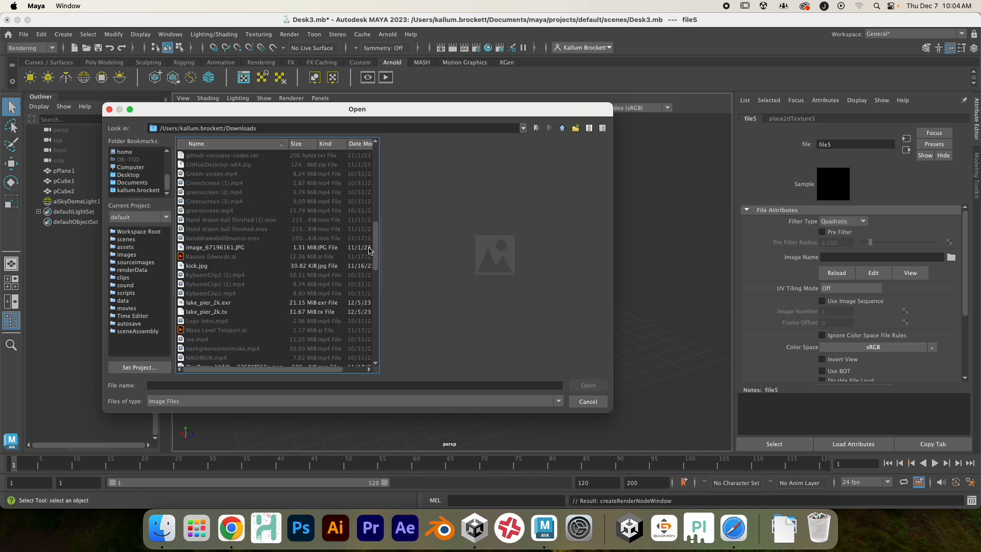
{"action": "left_click", "coordinate": [210, 303]}
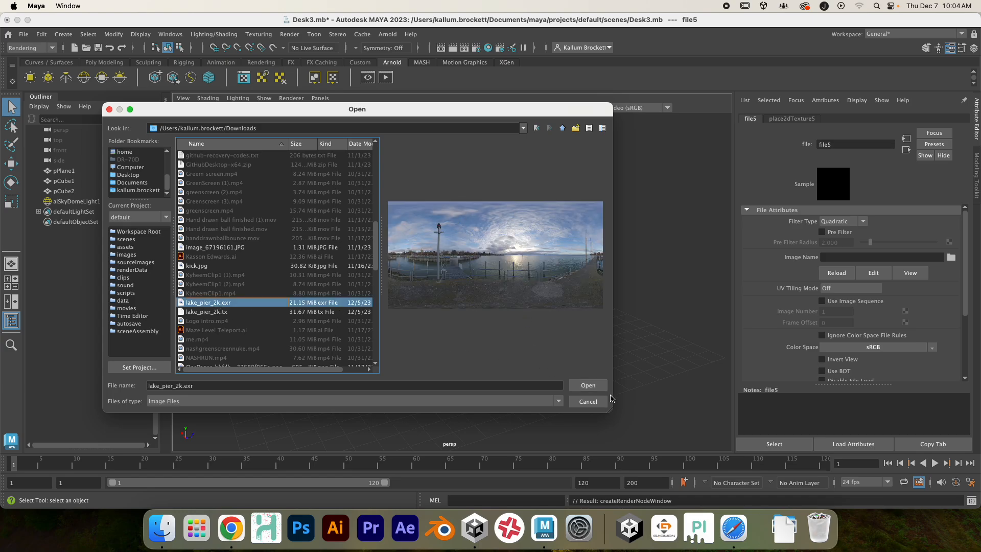
{"action": "left_click", "coordinate": [597, 387]}
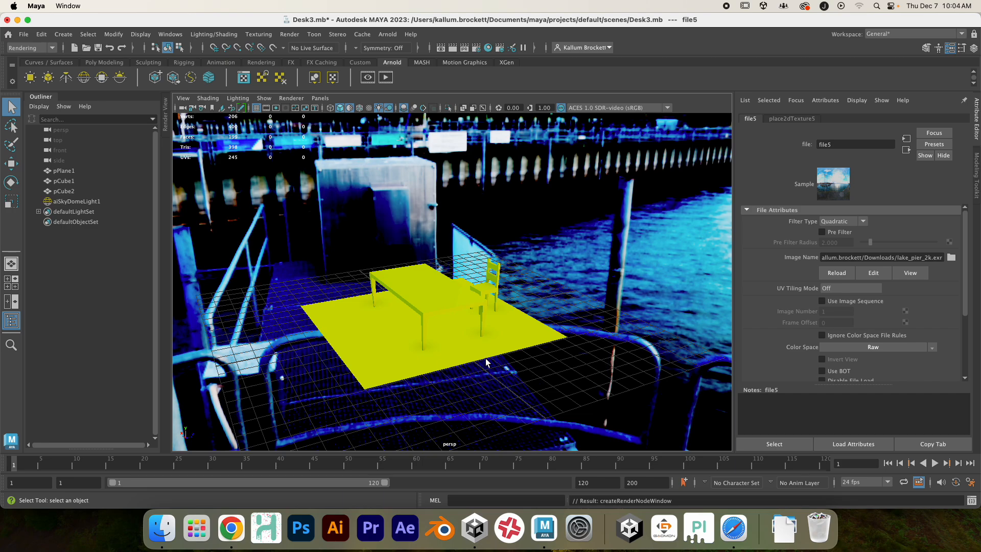
Preview the desk scene against the pier backdrop with the Arnold viewport renderer, and return to Viewport 2.0.
{"action": "left_click_drag", "start_coordinate": [486, 363], "coordinate": [639, 391], "text": "alt"}
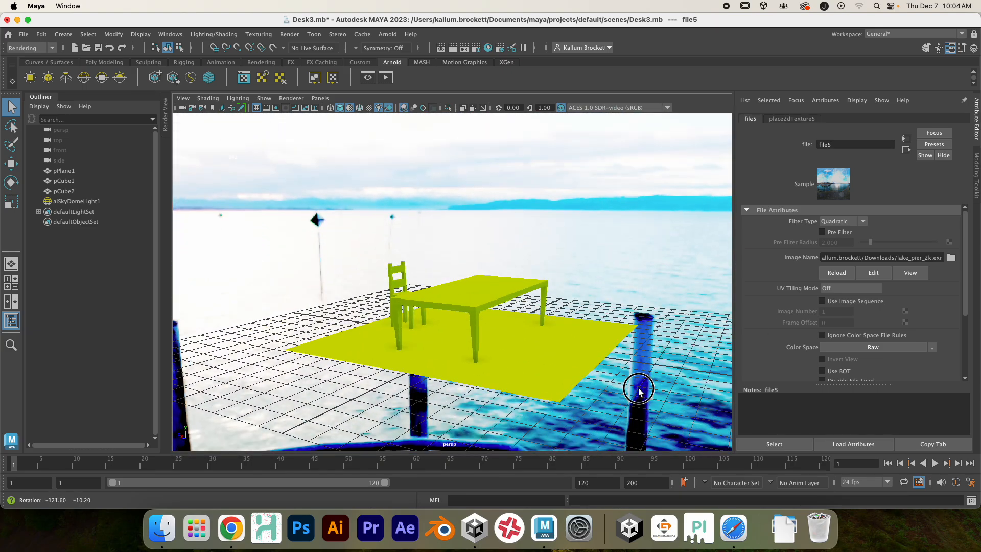
{"action": "left_click", "coordinate": [296, 99]}
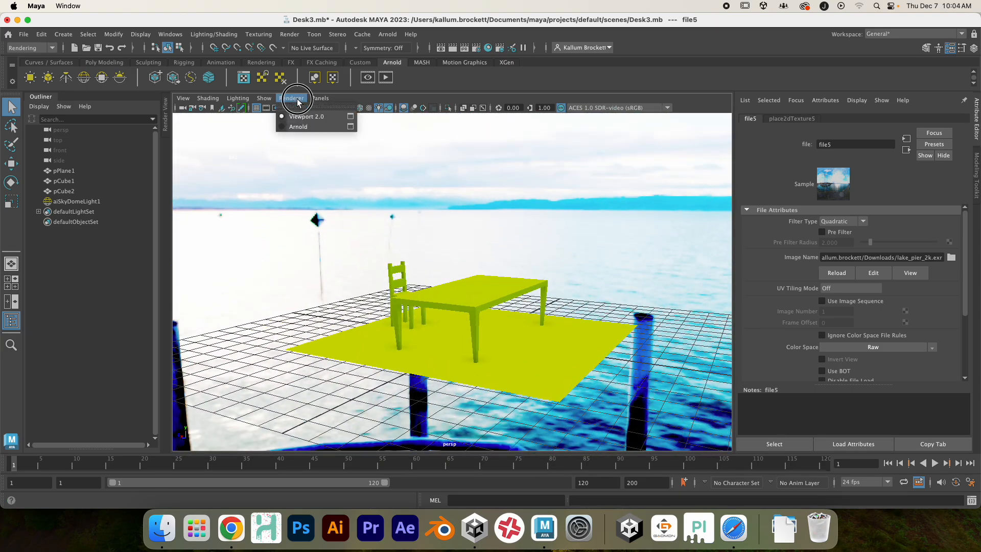
{"action": "left_click", "coordinate": [298, 127]}
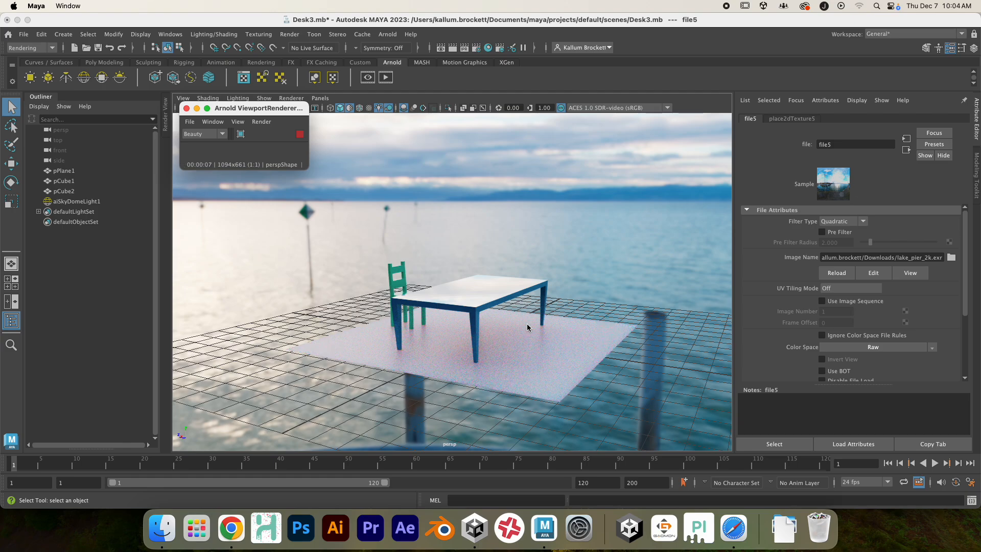
{"action": "left_click", "coordinate": [186, 109]}
{"action": "left_click", "coordinate": [291, 97]}
{"action": "left_click", "coordinate": [286, 119]}
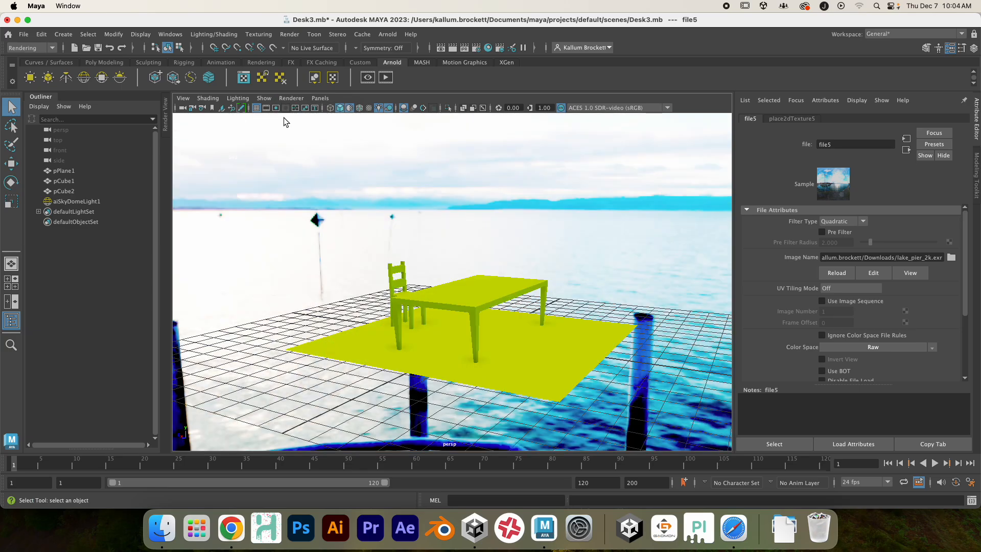
Turn on textured display and turn off the default material in the perspective viewport.
{"action": "left_click_drag", "start_coordinate": [619, 375], "coordinate": [473, 385], "text": "alt"}
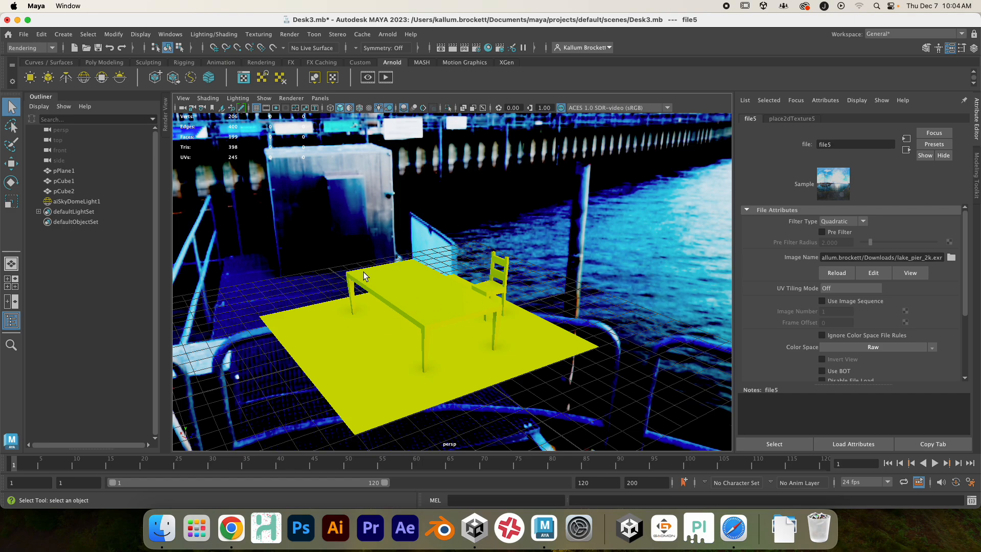
{"action": "left_click", "coordinate": [369, 108]}
{"action": "left_click", "coordinate": [350, 109]}
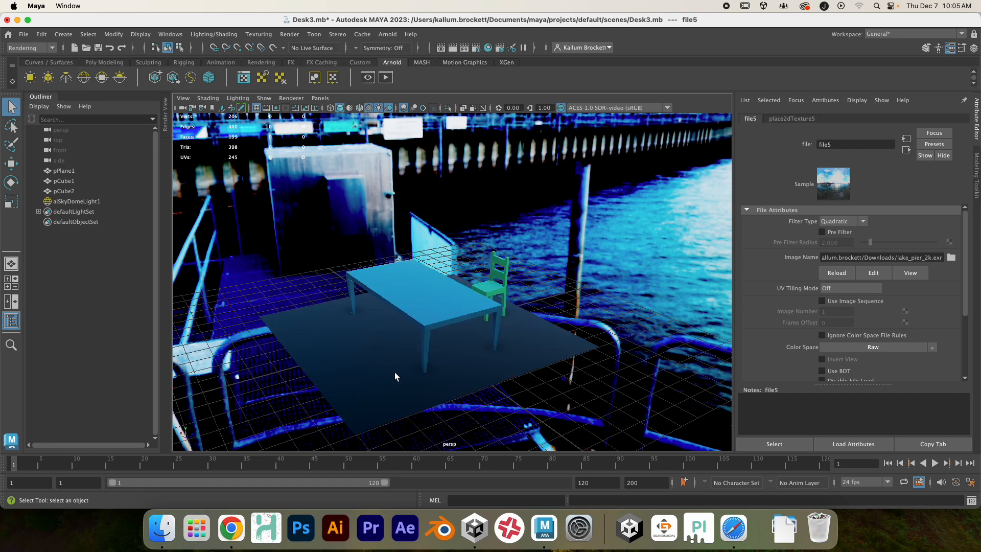
Assign a new Standard Surface material to the floor plane under the desk.
{"action": "left_click", "coordinate": [377, 352]}
{"action": "right_click", "coordinate": [364, 362]}
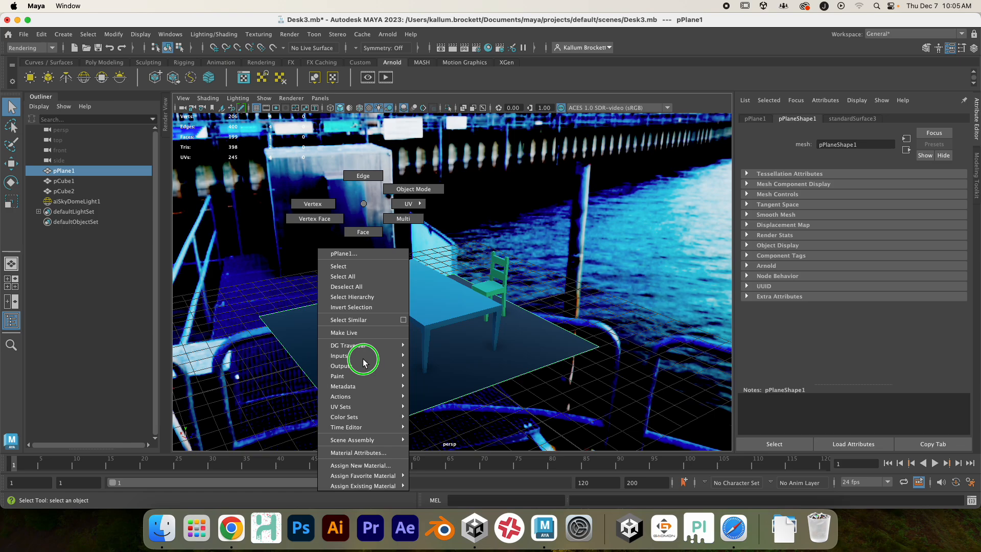
{"action": "left_click", "coordinate": [365, 466]}
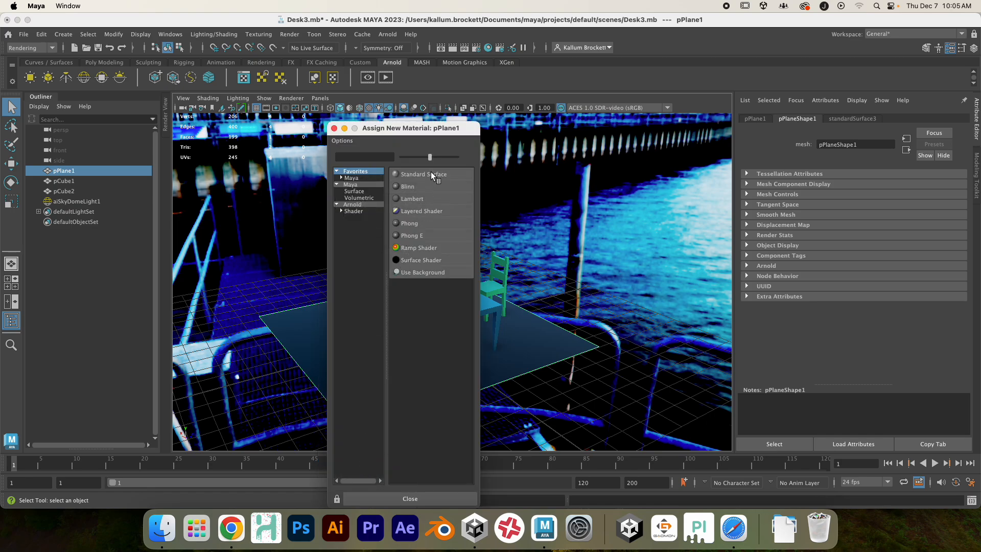
{"action": "left_click", "coordinate": [431, 175]}
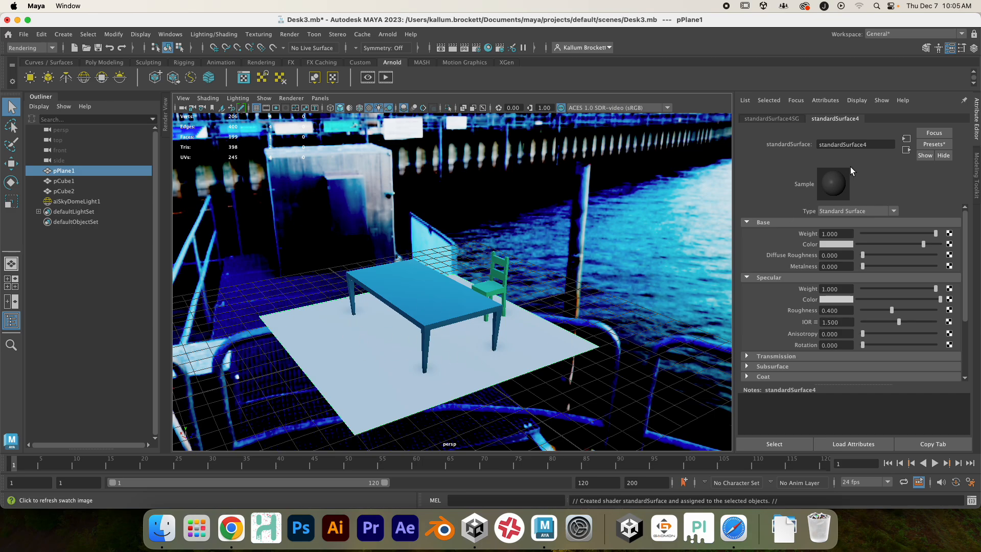
Replace the floor material's settings with the Chrome preset.
{"action": "left_click", "coordinate": [938, 146]}
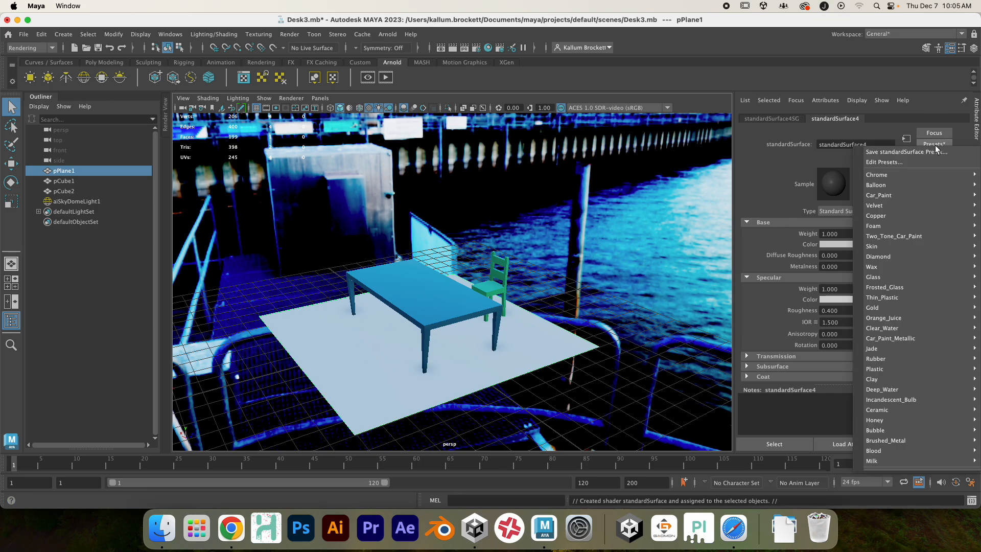
{"action": "mouse_move", "coordinate": [898, 321]}
{"action": "mouse_move", "coordinate": [906, 385]}
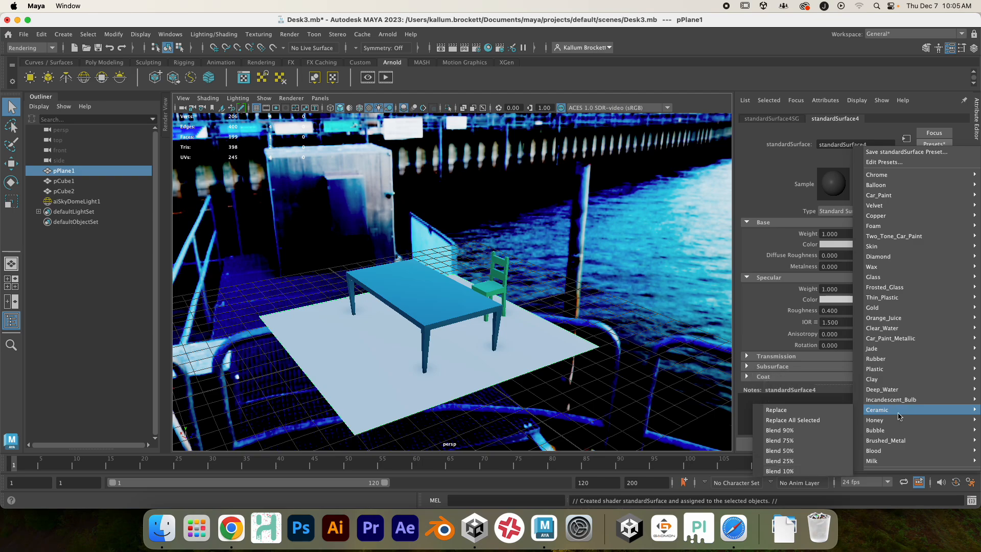
{"action": "mouse_move", "coordinate": [894, 422]}
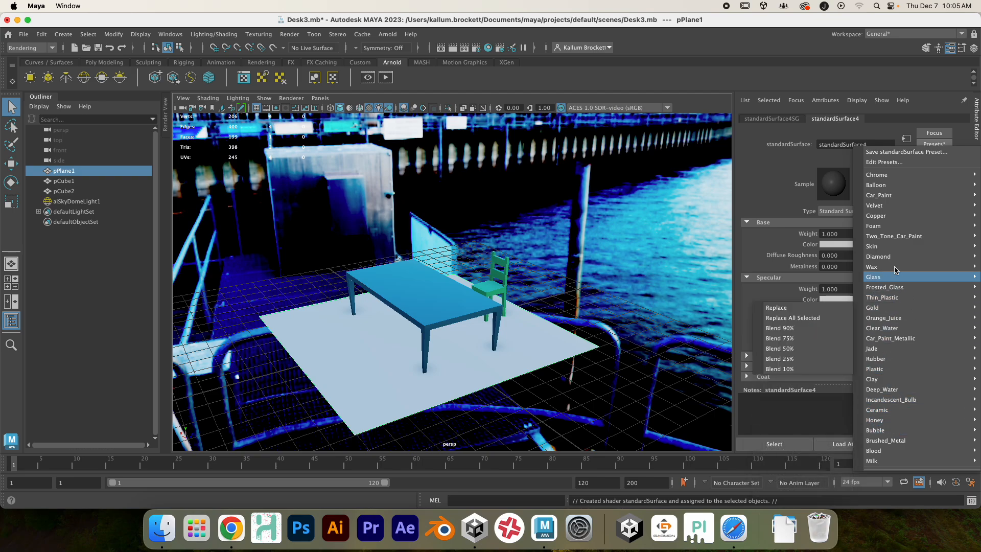
{"action": "mouse_move", "coordinate": [906, 189]}
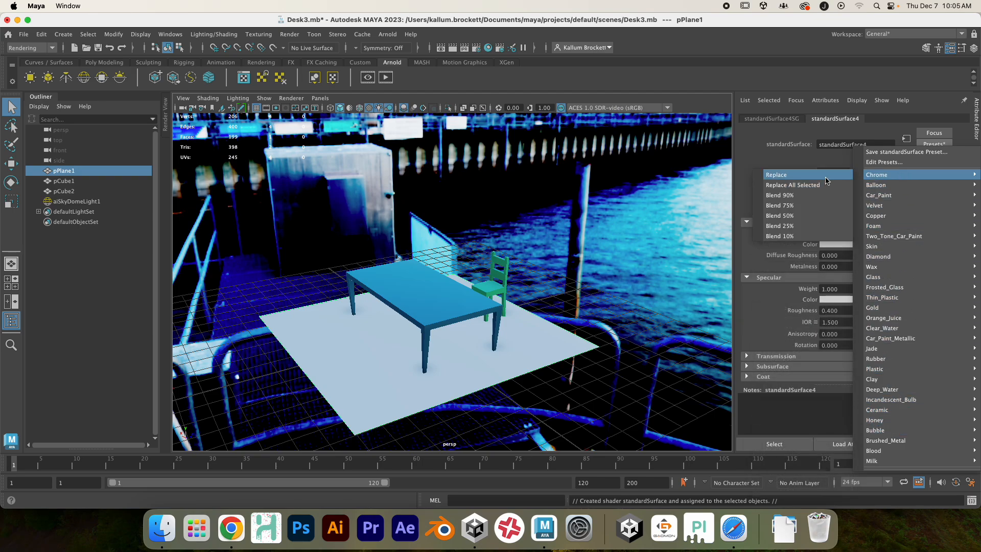
{"action": "left_click", "coordinate": [827, 176]}
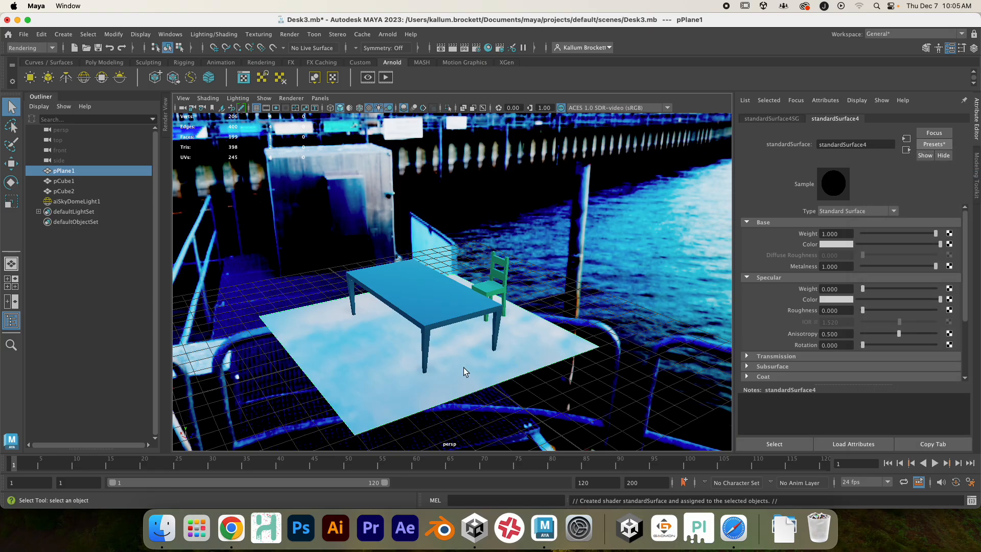
{"action": "left_click_drag", "start_coordinate": [443, 409], "coordinate": [389, 396], "text": "alt"}
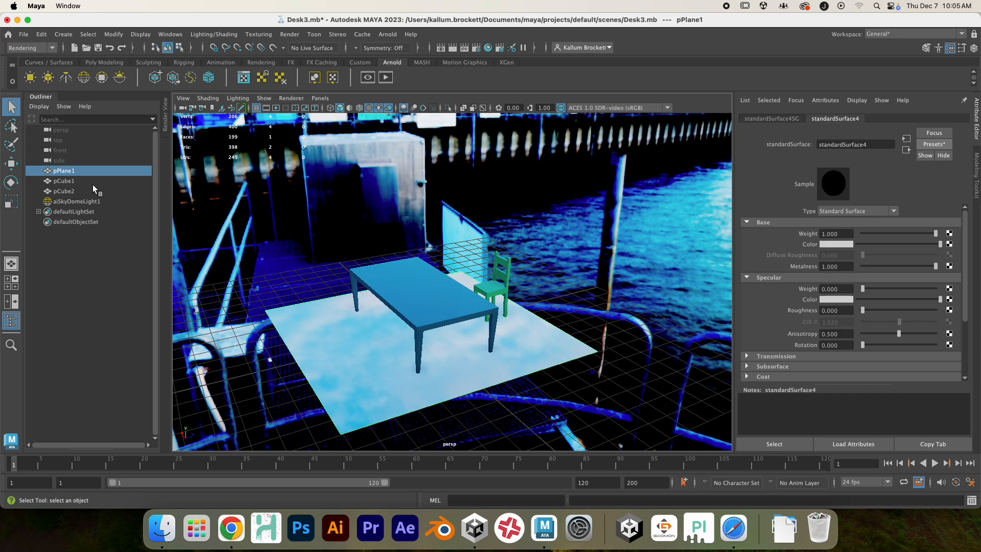
Assign a new Standard Surface material to the desk and replace its settings with the Copper preset.
{"action": "left_click", "coordinate": [66, 181]}
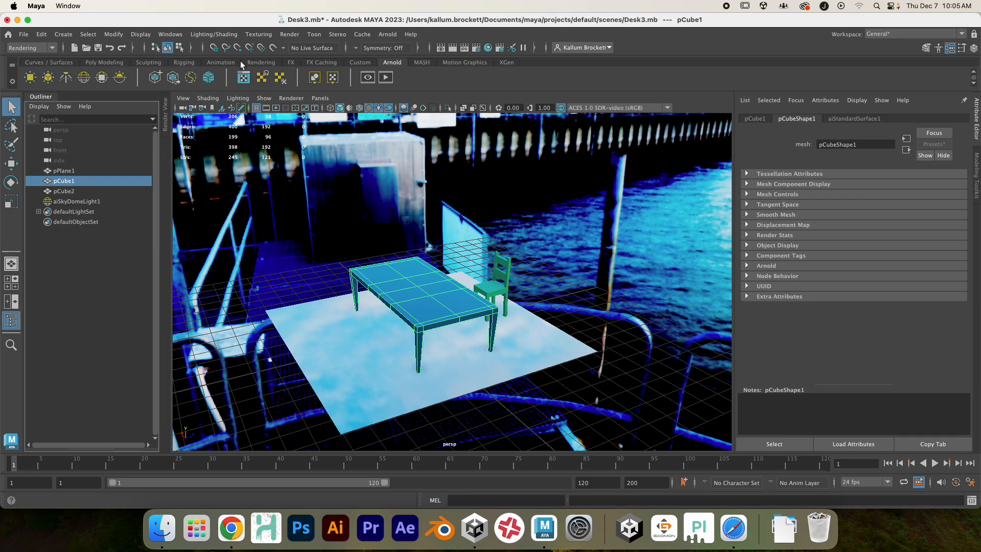
{"action": "left_click", "coordinate": [262, 63]}
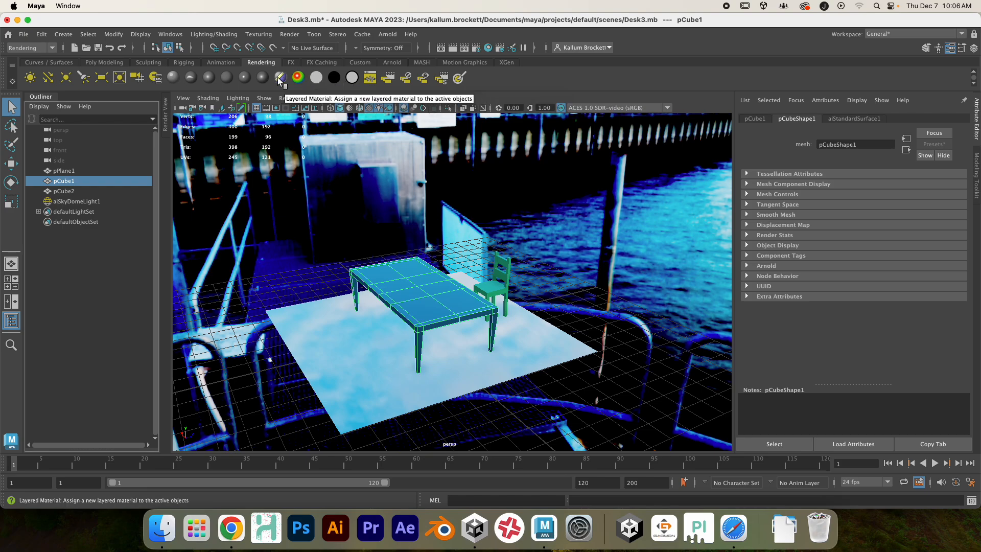
{"action": "left_click", "coordinate": [172, 78]}
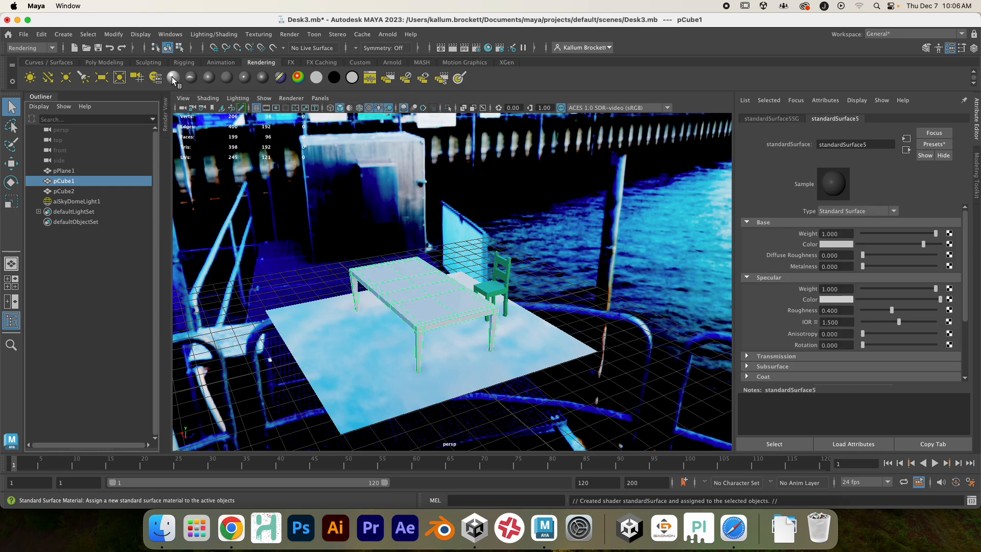
{"action": "left_click", "coordinate": [942, 148]}
{"action": "mouse_move", "coordinate": [921, 211]}
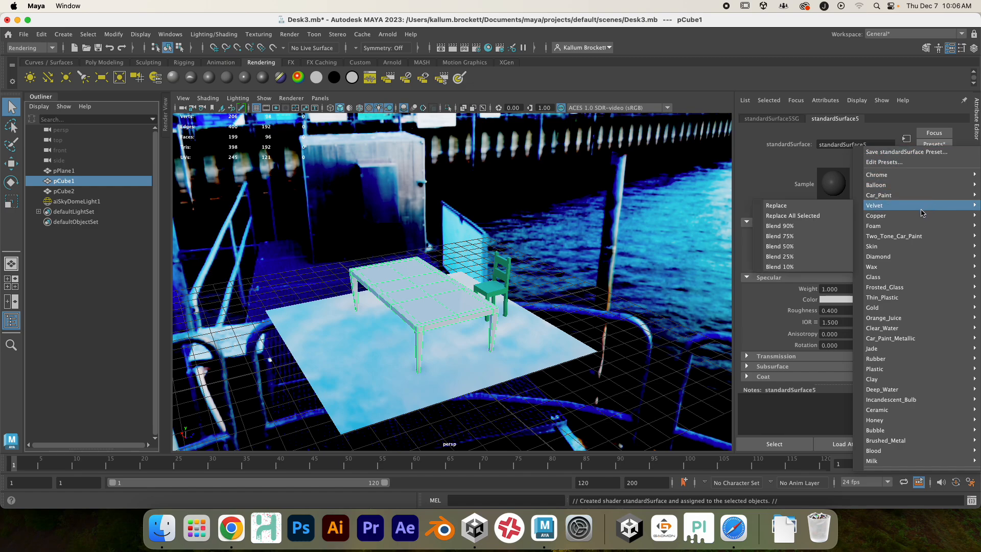
{"action": "left_click", "coordinate": [827, 213]}
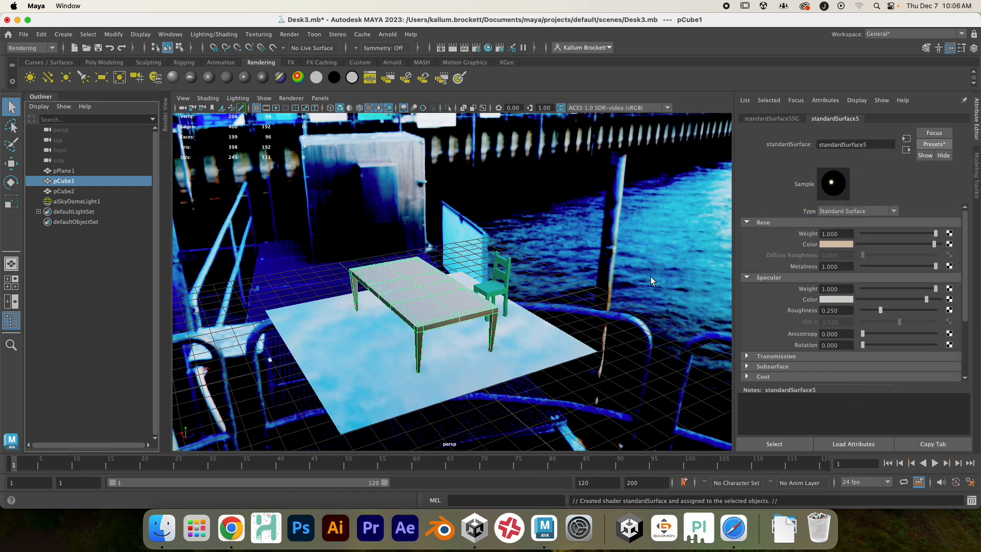
Assign a new Standard Surface material to the chair and replace its settings with the Frosted_Glass preset.
{"action": "left_click", "coordinate": [490, 289]}
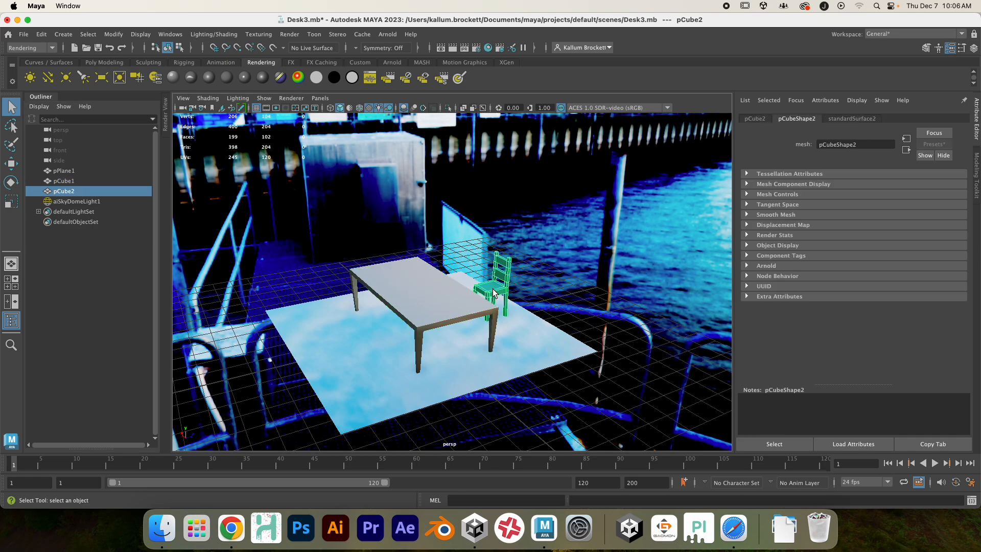
{"action": "left_click", "coordinate": [173, 78]}
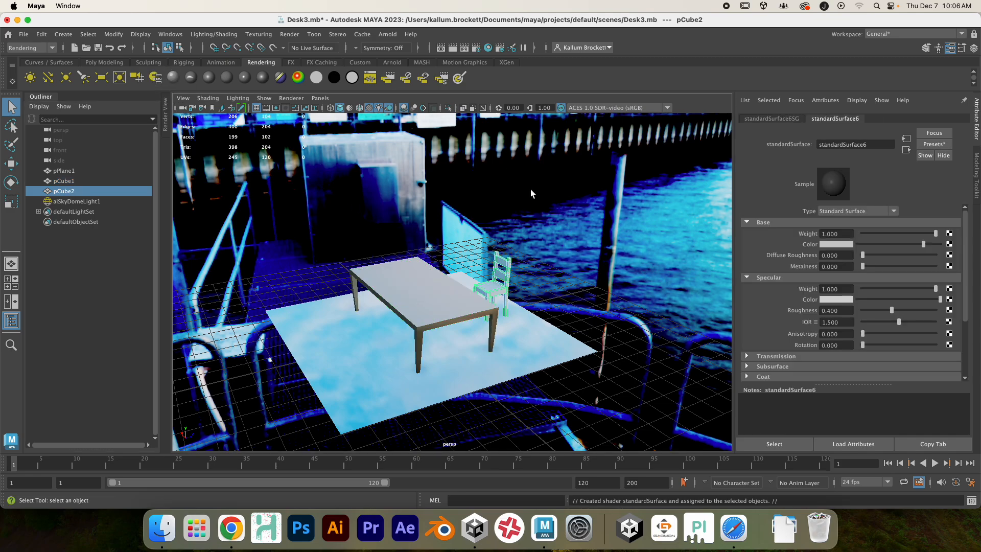
{"action": "left_click", "coordinate": [942, 144]}
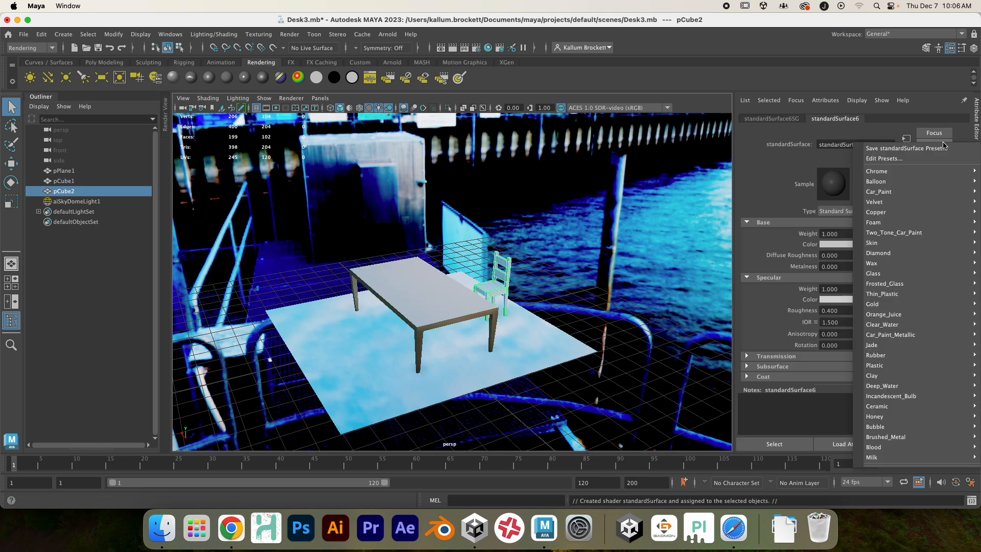
{"action": "mouse_move", "coordinate": [914, 291]}
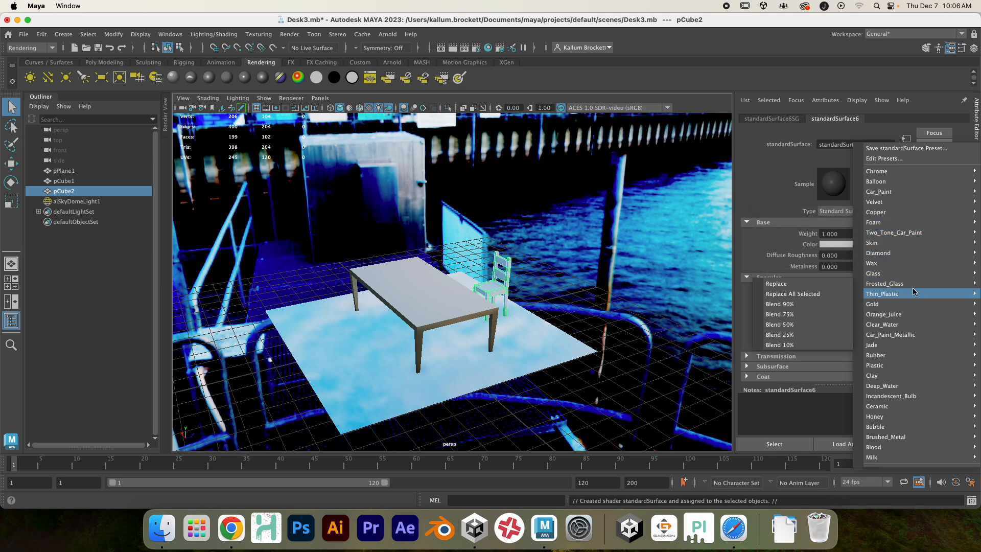
{"action": "left_click", "coordinate": [822, 294]}
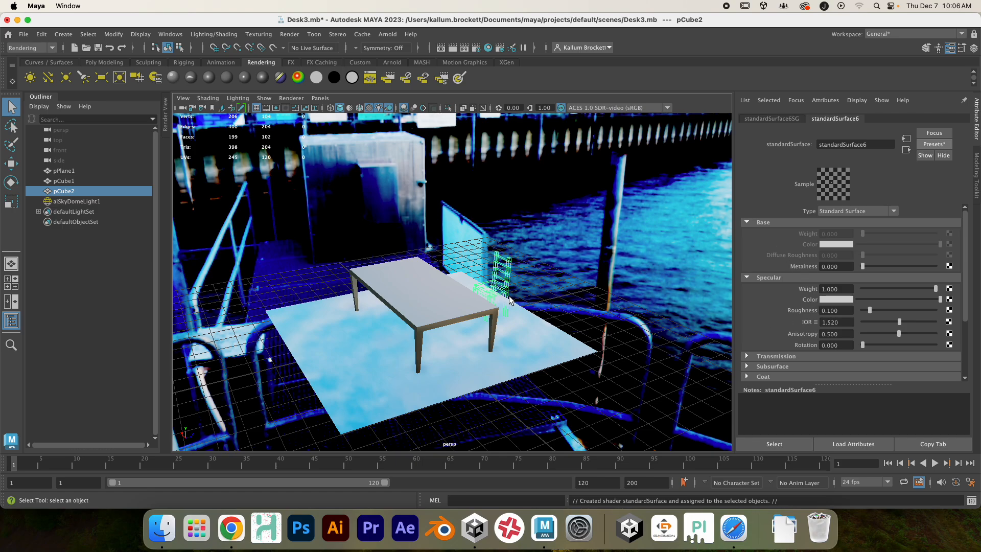
Lower the transmission weight of the chair's material to about 0.191.
{"action": "scroll", "coordinate": [486, 291], "scroll_direction": "up", "scroll_amount": 5}
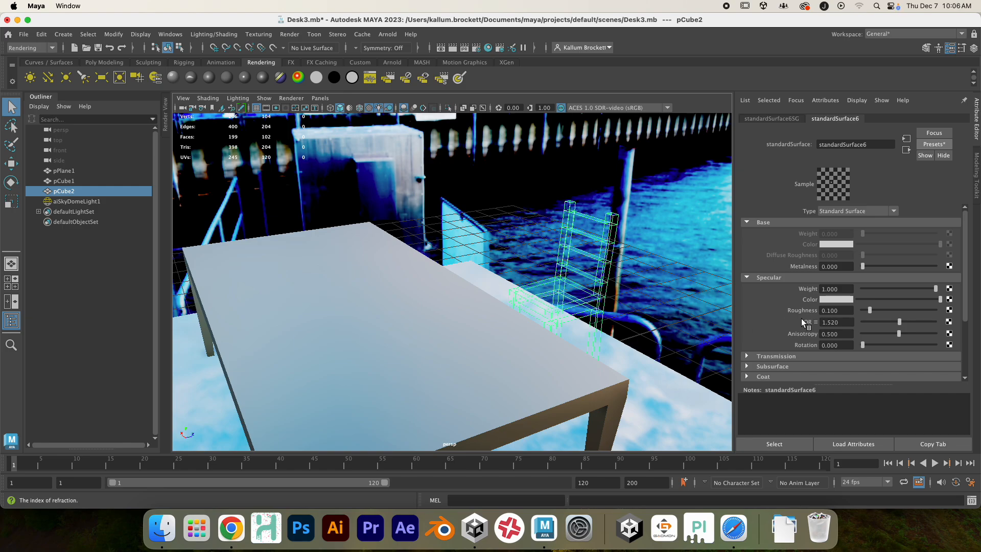
{"action": "left_click", "coordinate": [747, 355]}
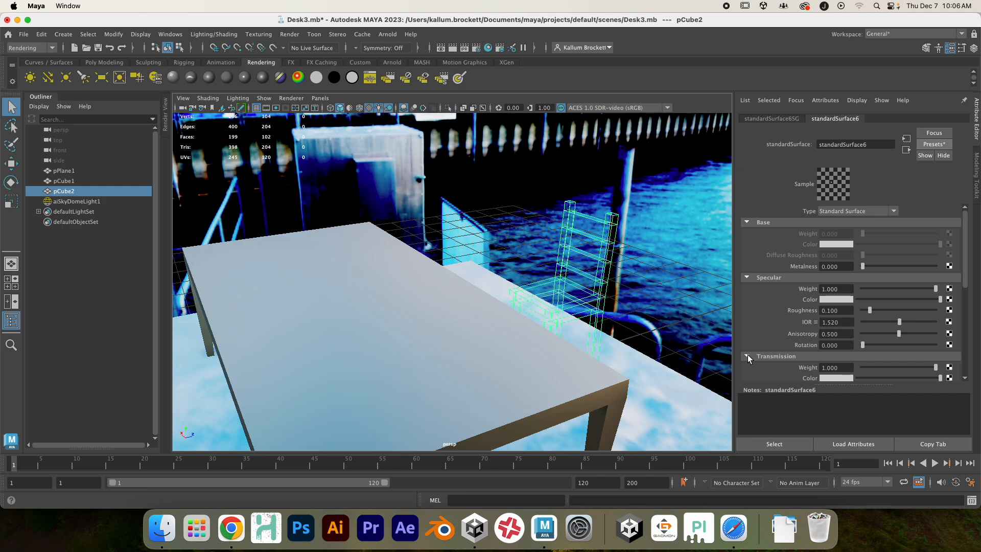
{"action": "scroll", "coordinate": [770, 333], "scroll_direction": "down", "scroll_amount": 3}
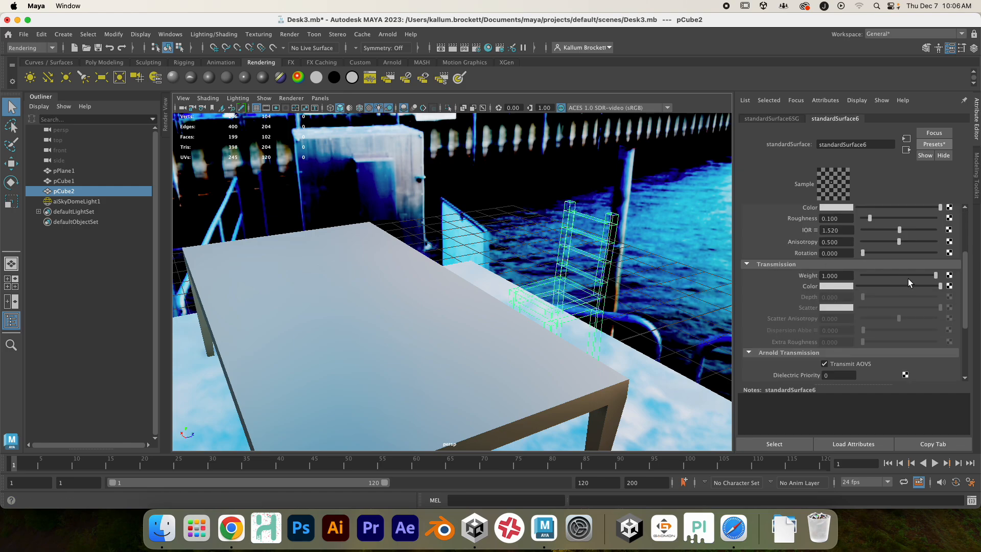
{"action": "left_click_drag", "start_coordinate": [936, 279], "coordinate": [886, 284]}
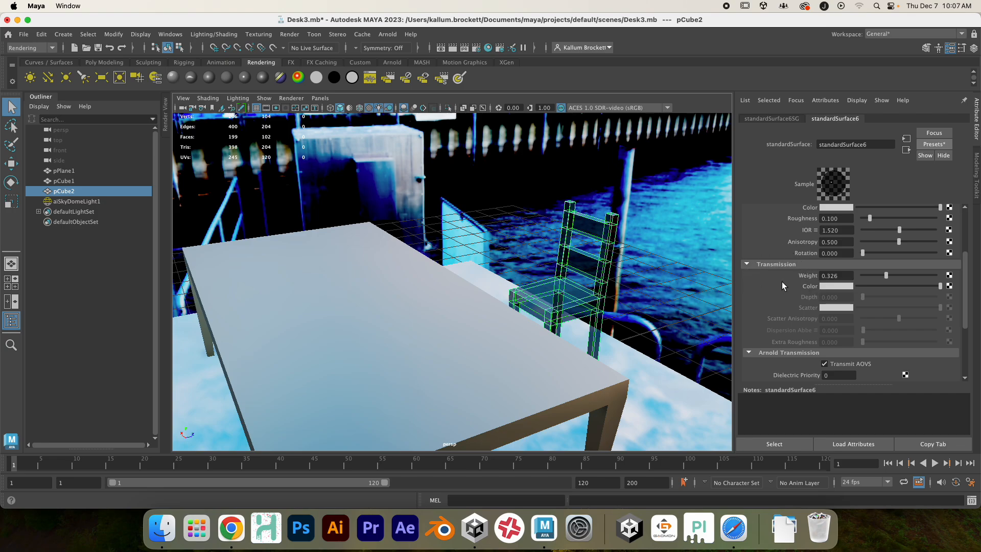
{"action": "left_click_drag", "start_coordinate": [887, 276], "coordinate": [877, 277]}
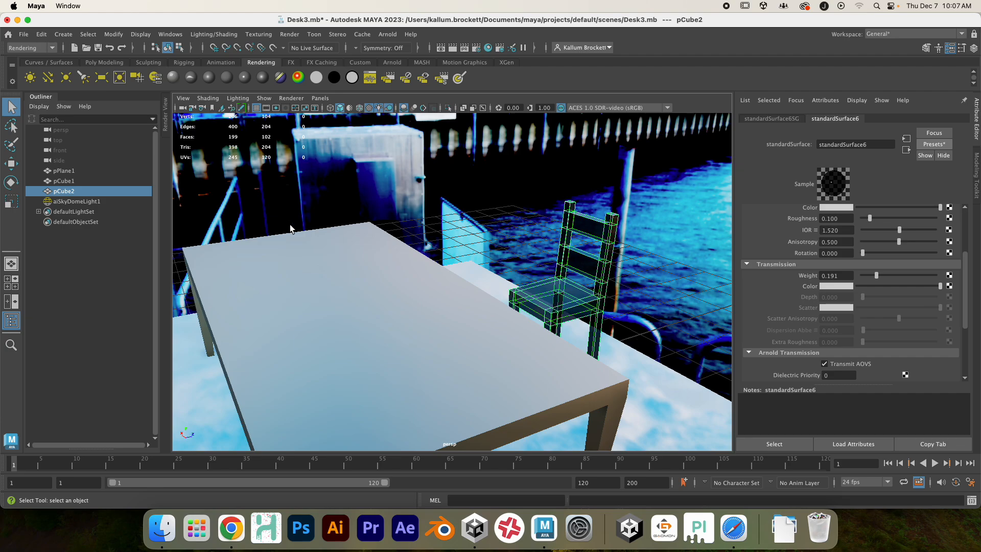
Preview the desk, chair and floor materials from several angles with the Arnold viewport renderer, and return to Viewport 2.0.
{"action": "left_click", "coordinate": [287, 97]}
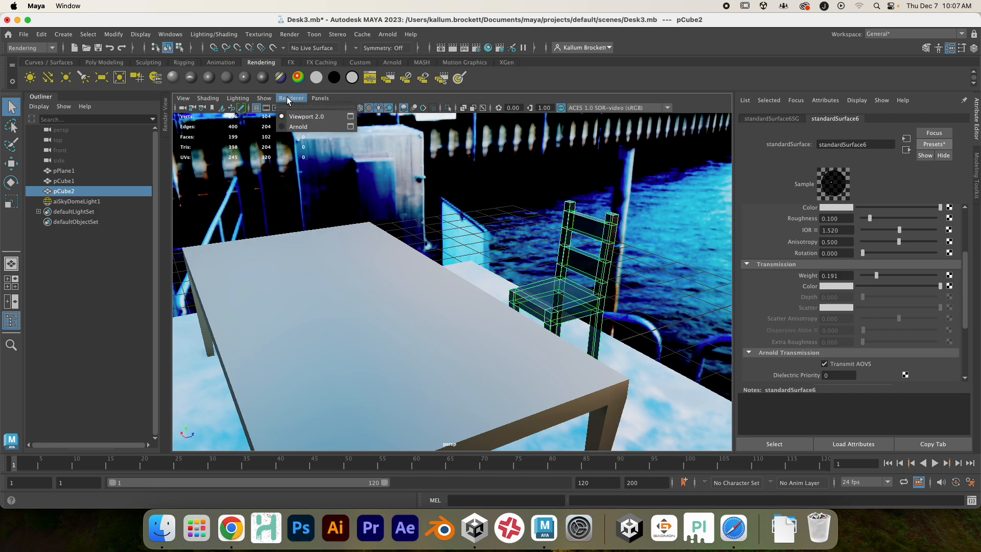
{"action": "left_click", "coordinate": [298, 127]}
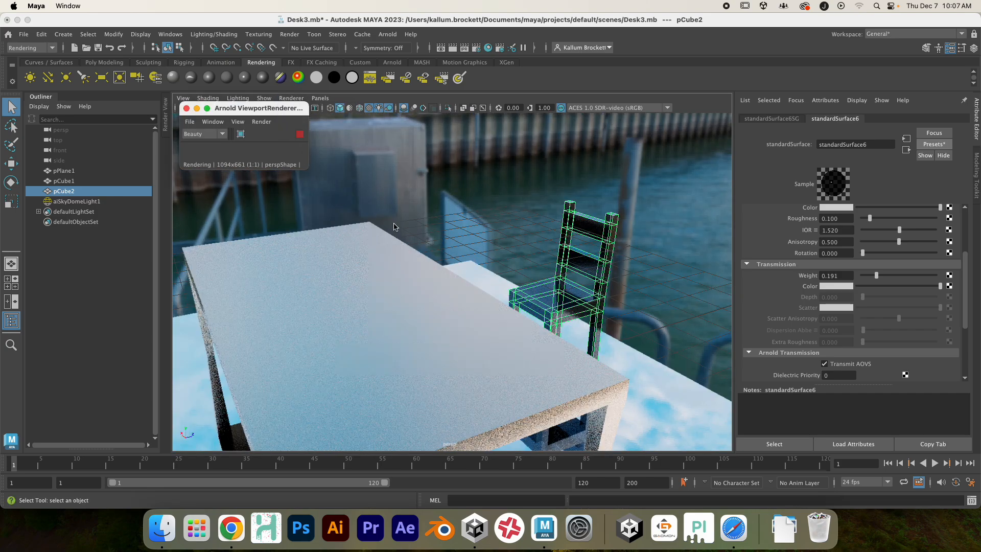
{"action": "left_click", "coordinate": [121, 313]}
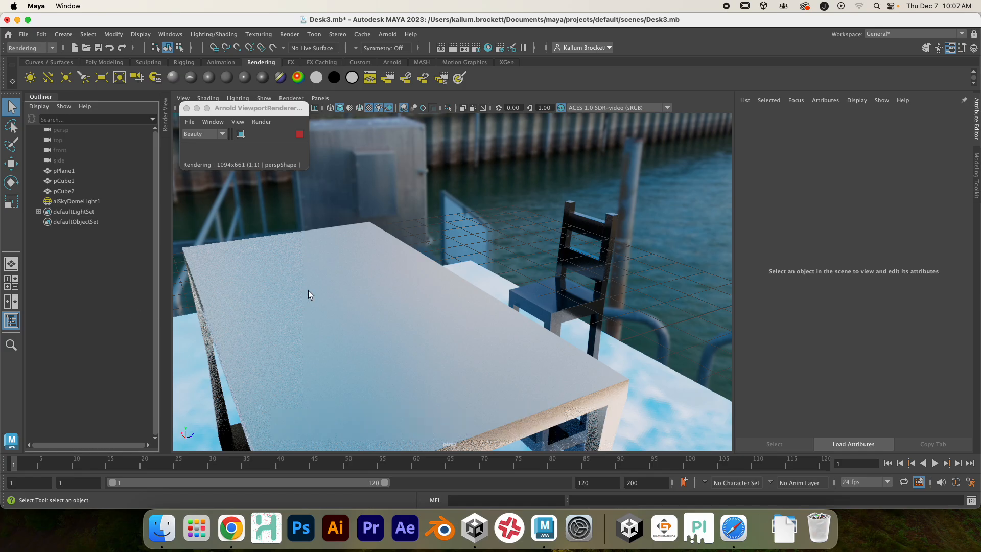
{"action": "scroll", "coordinate": [308, 291], "scroll_direction": "down", "scroll_amount": 5}
{"action": "left_click_drag", "start_coordinate": [508, 402], "coordinate": [603, 402], "text": "alt"}
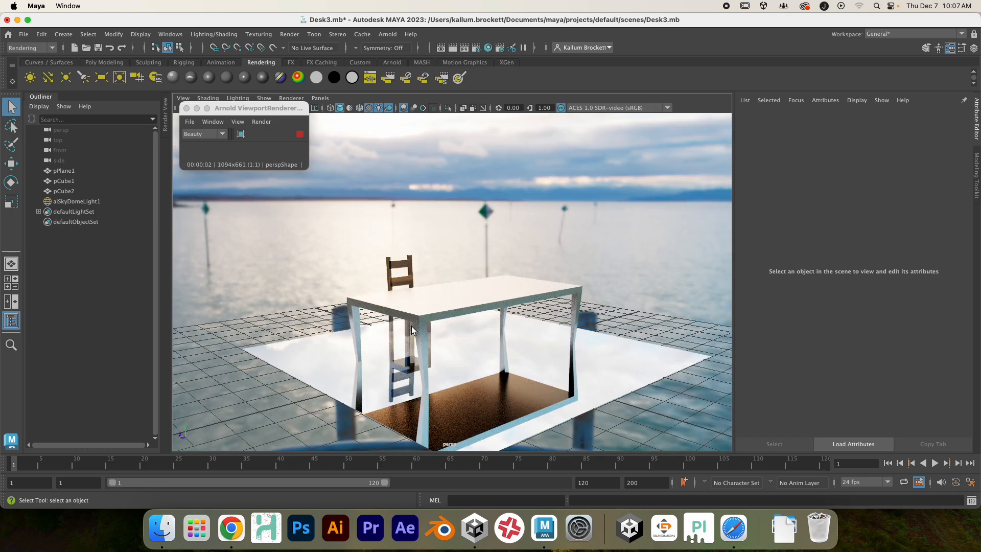
{"action": "left_click_drag", "start_coordinate": [516, 376], "coordinate": [395, 376], "text": "alt"}
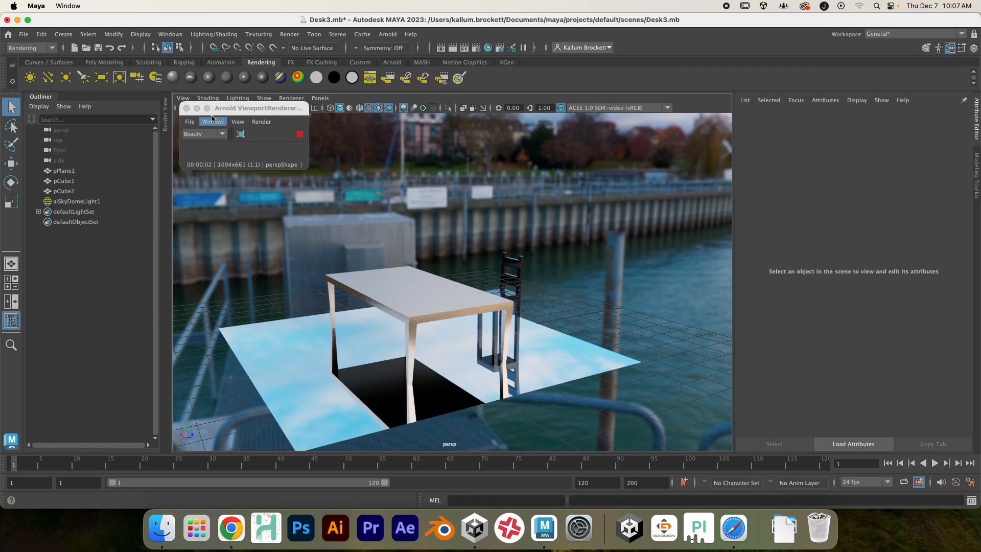
{"action": "left_click", "coordinate": [186, 109]}
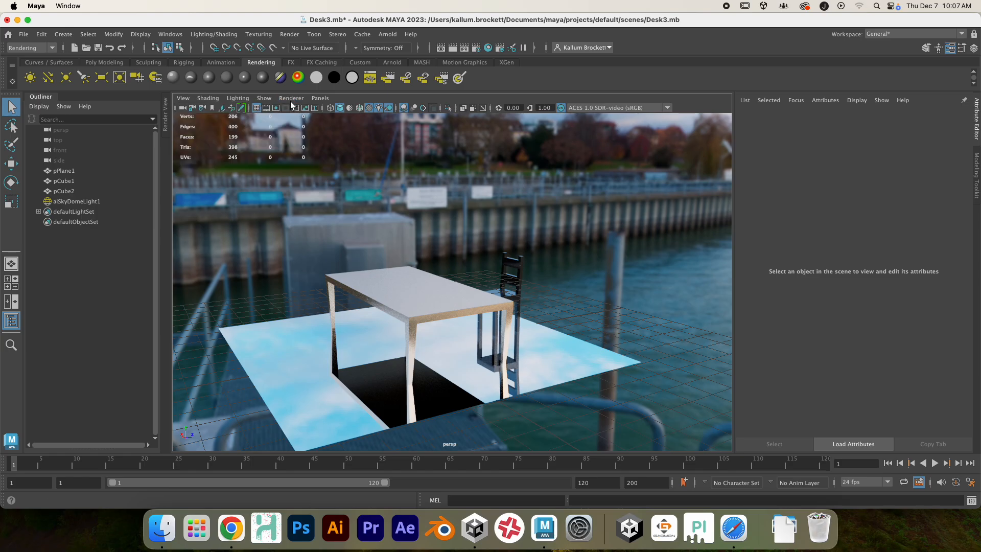
{"action": "left_click", "coordinate": [291, 98]}
{"action": "left_click", "coordinate": [307, 116]}
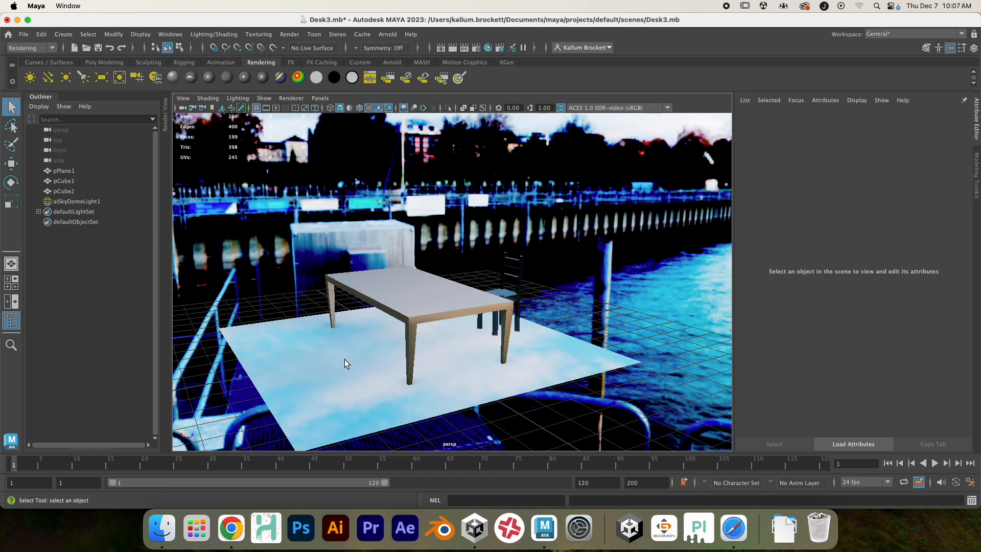
Check a closer, lower view of the desk in the Arnold viewport renderer, and switch back to Viewport 2.0.
{"action": "left_click_drag", "start_coordinate": [380, 401], "coordinate": [362, 395], "text": "alt"}
{"action": "scroll", "coordinate": [352, 385], "scroll_direction": "up", "scroll_amount": 3}
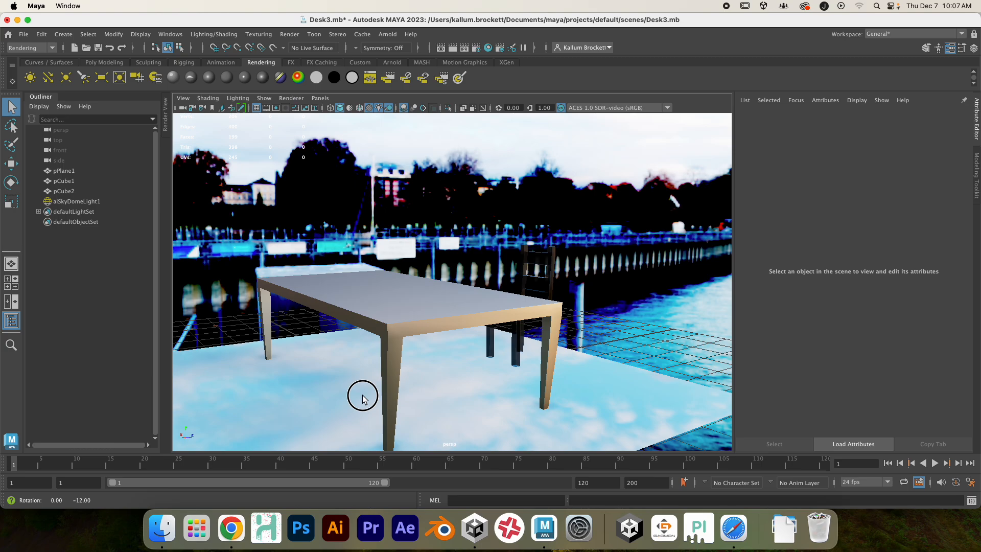
{"action": "left_click", "coordinate": [291, 98]}
{"action": "left_click", "coordinate": [295, 127]}
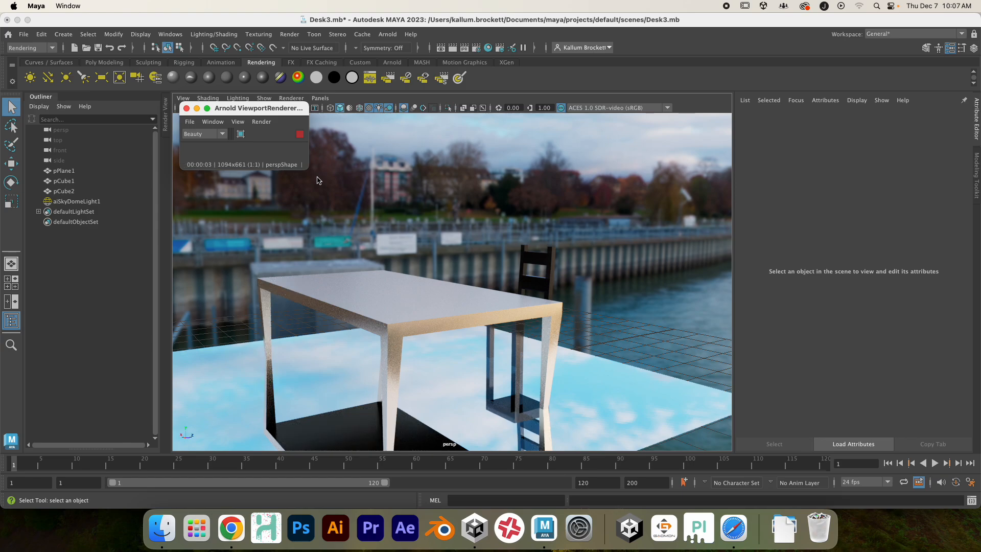
{"action": "left_click", "coordinate": [186, 108]}
{"action": "left_click", "coordinate": [292, 98]}
{"action": "left_click", "coordinate": [290, 116]}
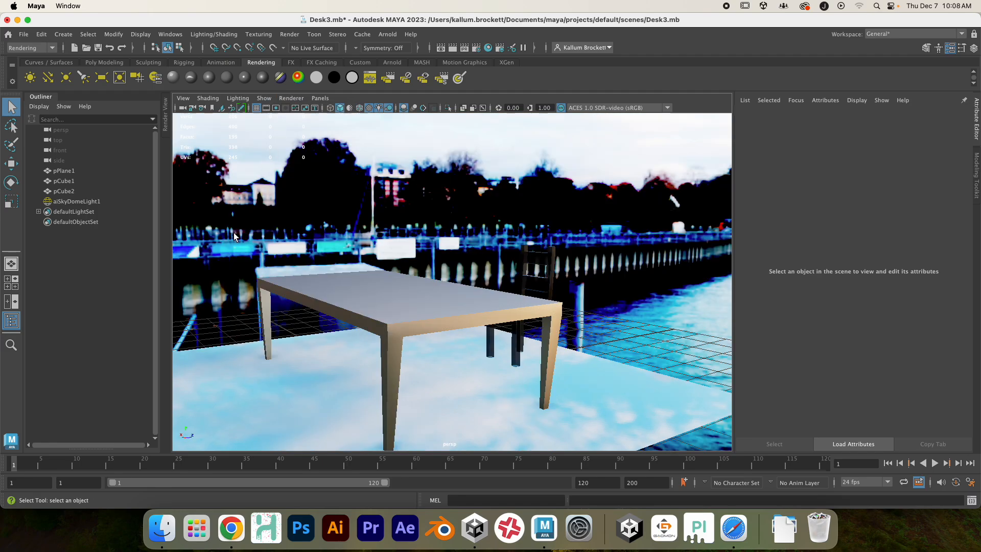
Delete the sky dome light from the scene.
{"action": "left_click_drag", "start_coordinate": [581, 334], "coordinate": [503, 343], "text": "alt"}
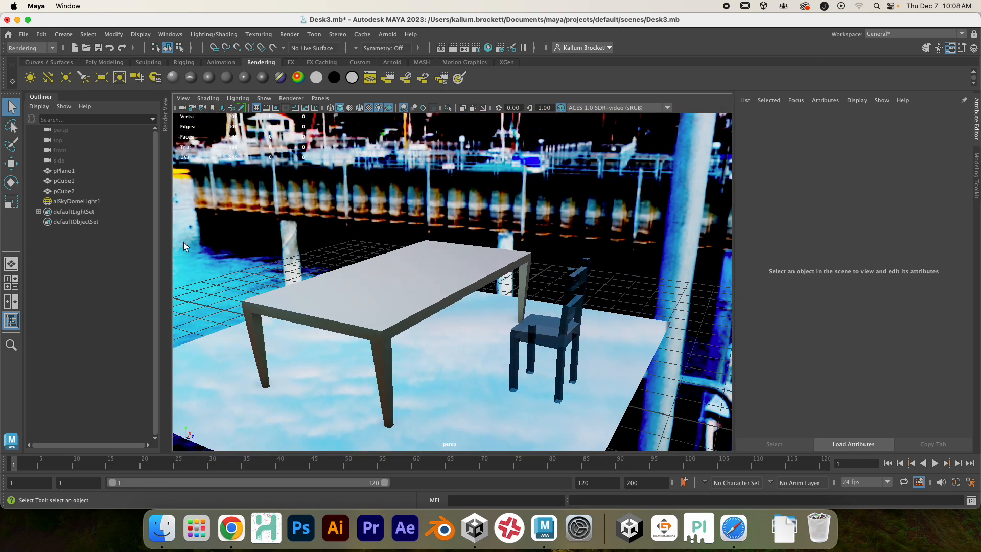
{"action": "left_click", "coordinate": [64, 202]}
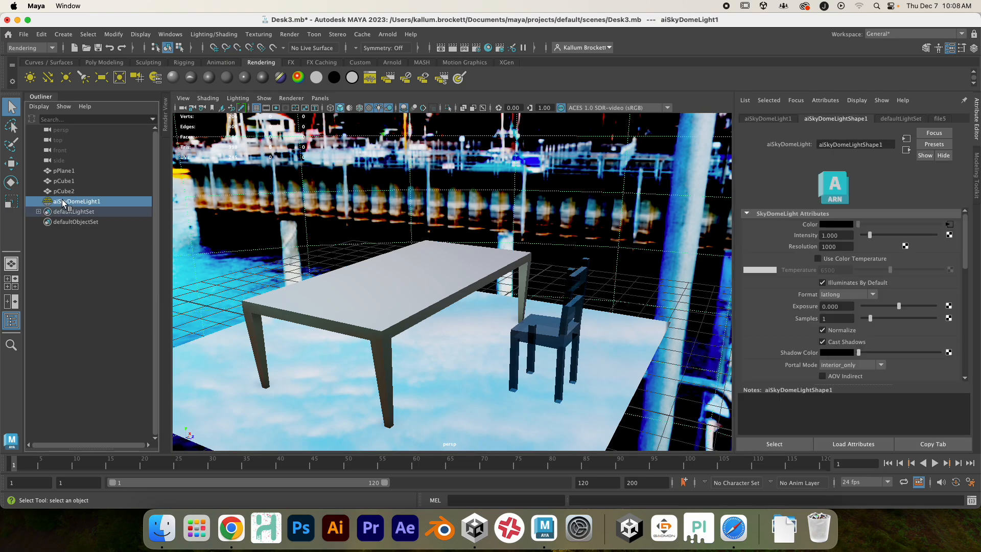
{"action": "key", "text": "Delete"}
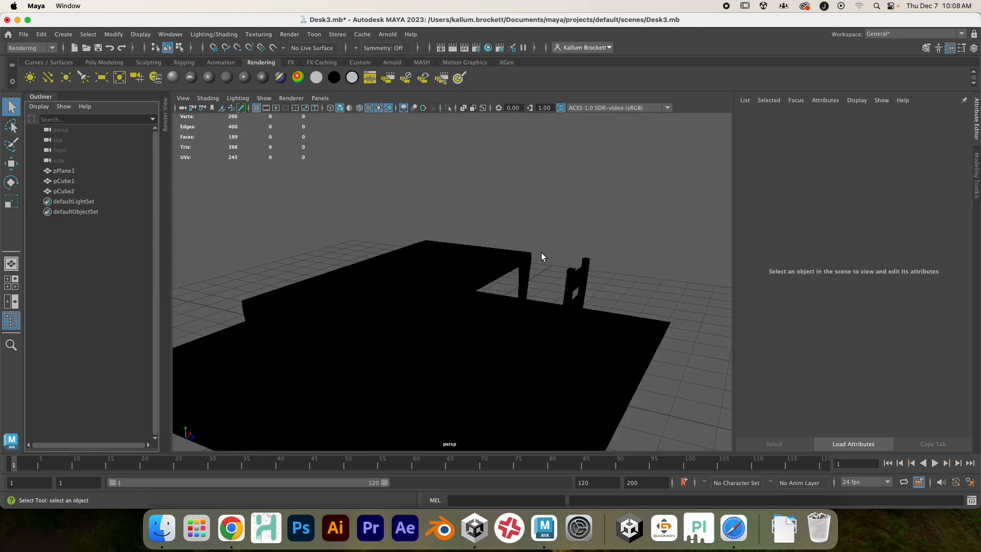
Create an Arnold area light and move it beyond the chair, to about 4.37 in Y and 7.29 in Z.
{"action": "scroll", "coordinate": [471, 273], "scroll_direction": "down", "scroll_amount": 5}
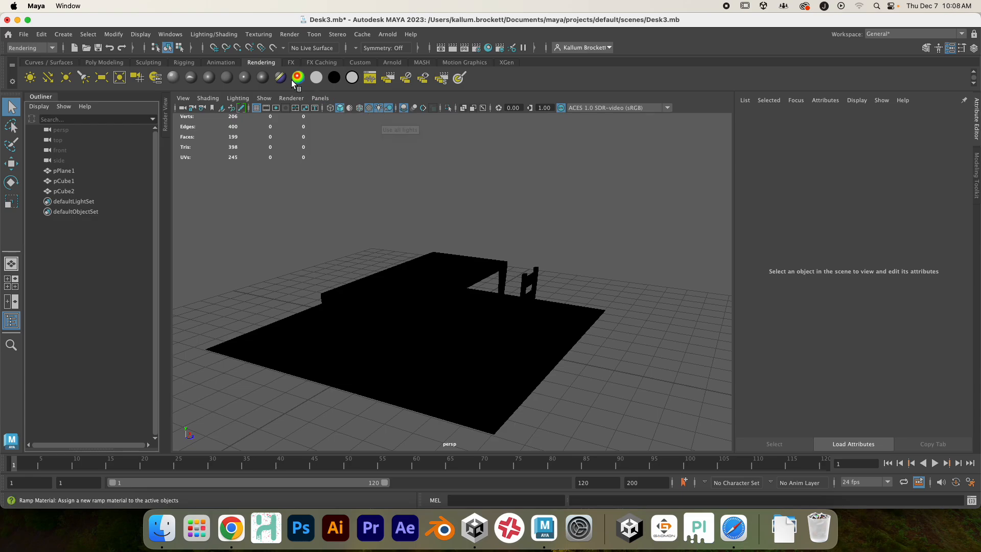
{"action": "left_click", "coordinate": [392, 63]}
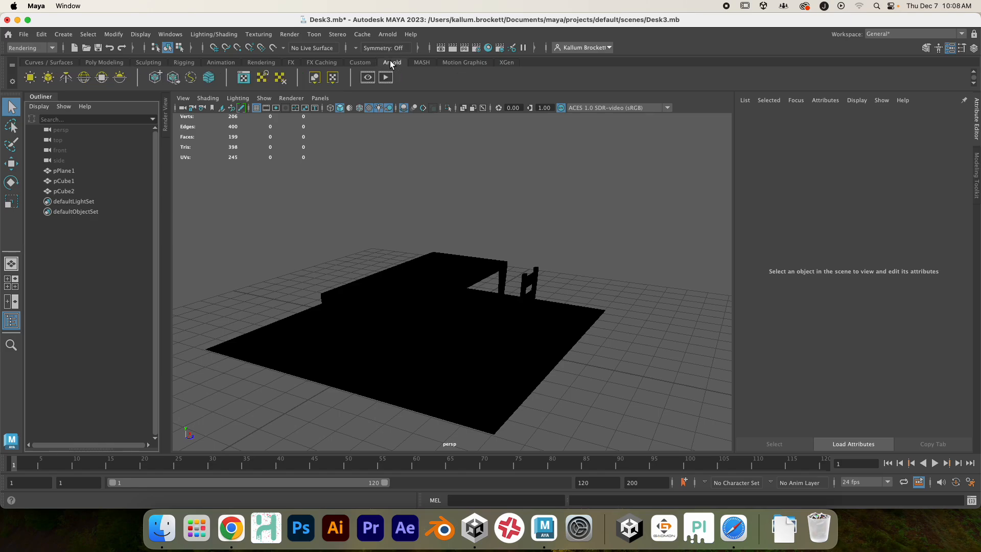
{"action": "left_click", "coordinate": [31, 78]}
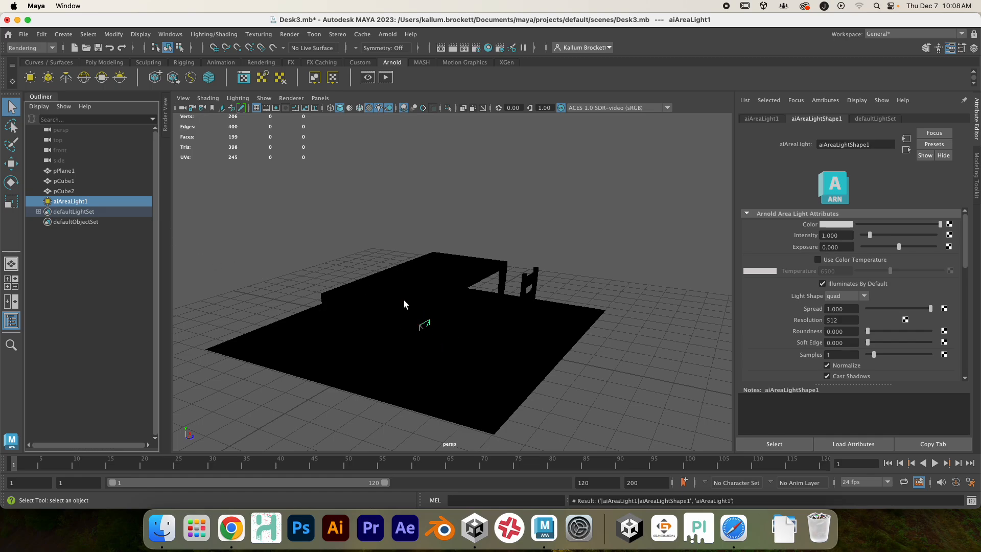
{"action": "key", "text": "w"}
{"action": "left_click_drag", "start_coordinate": [424, 265], "coordinate": [432, 155]}
{"action": "left_click_drag", "start_coordinate": [471, 237], "coordinate": [672, 266]}
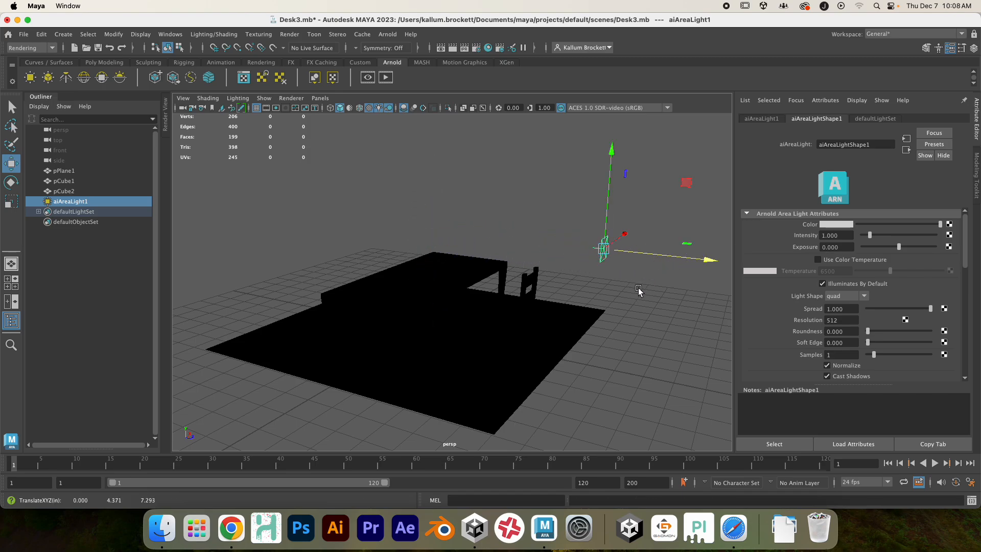
{"action": "left_click", "coordinate": [52, 308]}
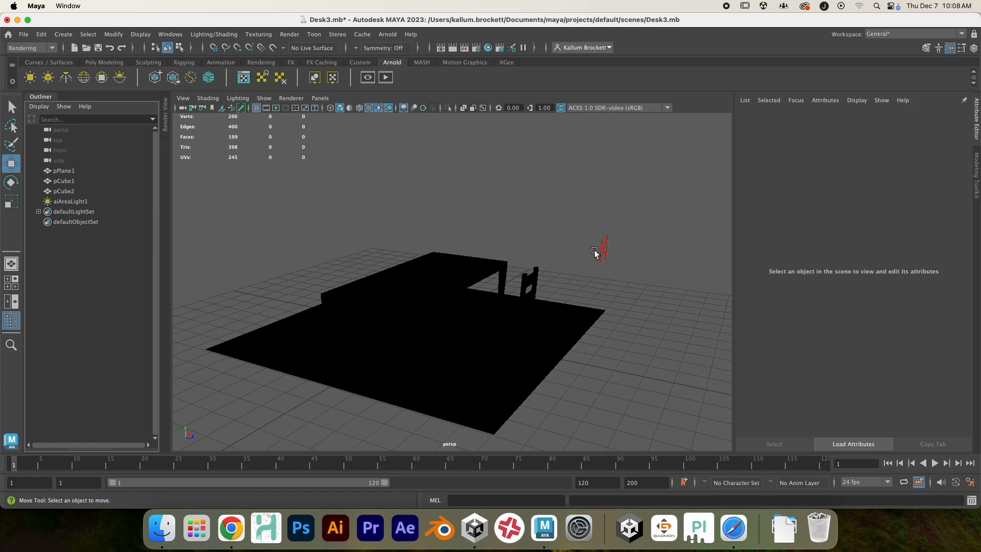
{"action": "scroll", "coordinate": [613, 271], "scroll_direction": "up", "scroll_amount": 4}
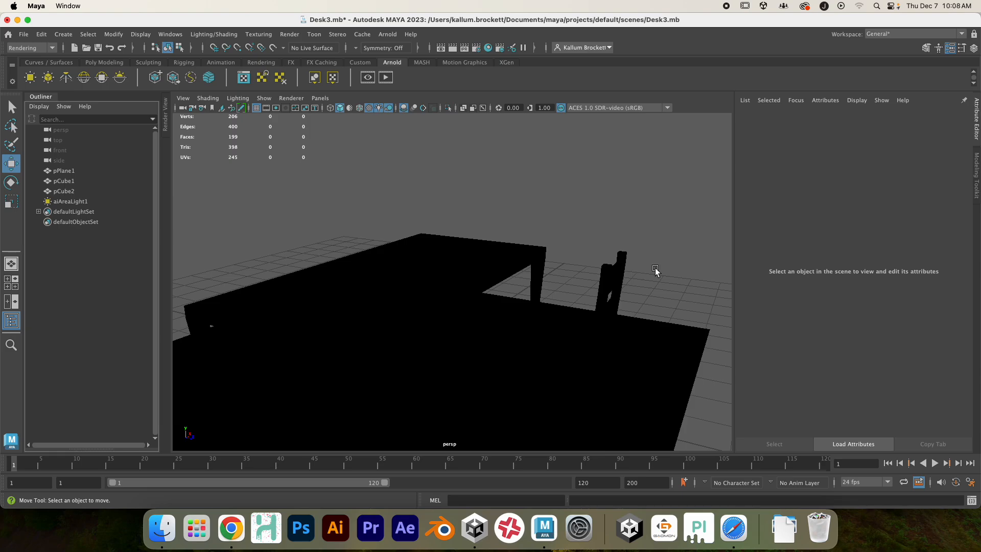
{"action": "scroll", "coordinate": [642, 277], "scroll_direction": "down", "scroll_amount": 4}
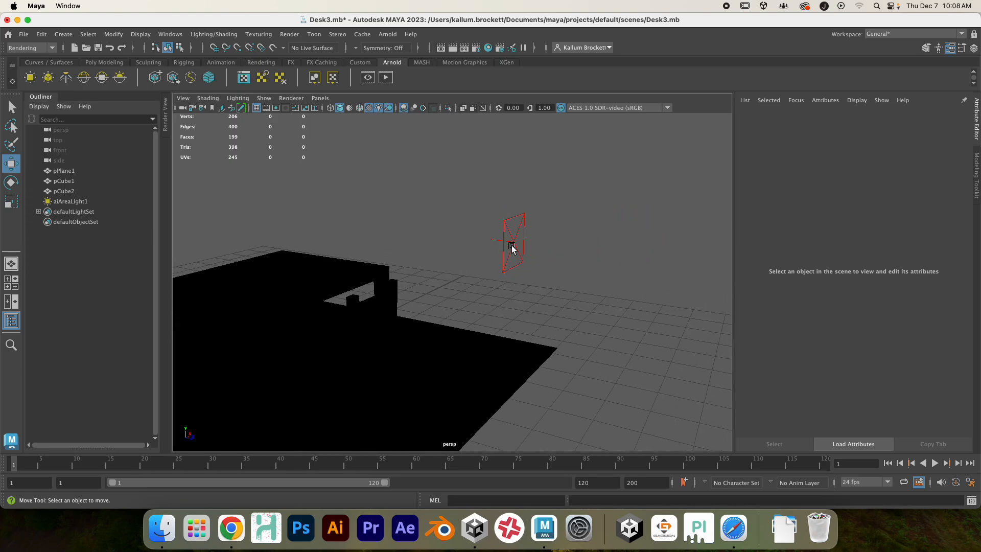
Rotate the area light about its X axis so it tilts down toward the desk and chair.
{"action": "mouse_move", "coordinate": [480, 317]}
{"action": "left_mouse_down", "text": "alt"}
{"action": "mouse_move", "coordinate": [482, 328]}
{"action": "mouse_move", "coordinate": [501, 322]}
{"action": "mouse_move", "coordinate": [481, 318]}
{"action": "left_mouse_up", "text": "alt"}
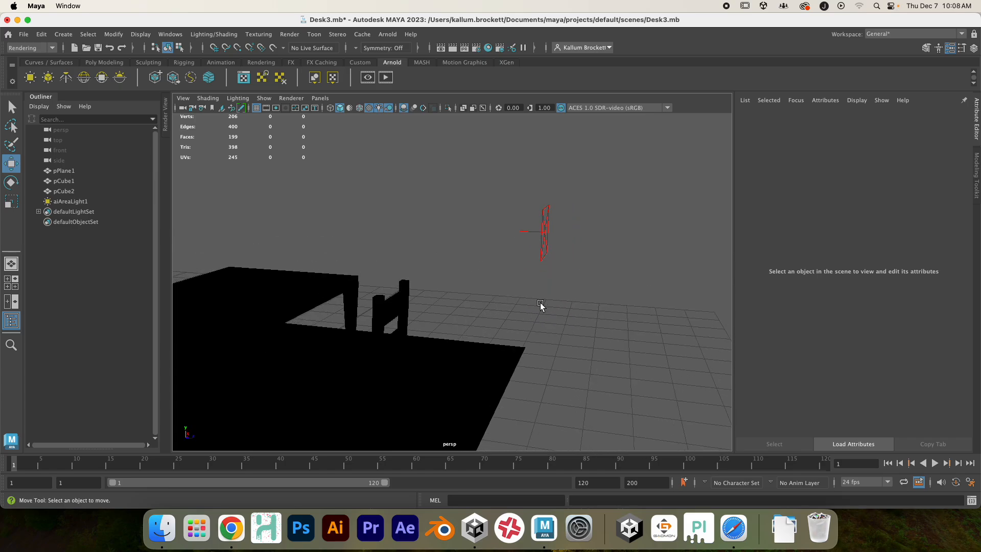
{"action": "key", "text": "e"}
{"action": "left_click", "coordinate": [542, 245]}
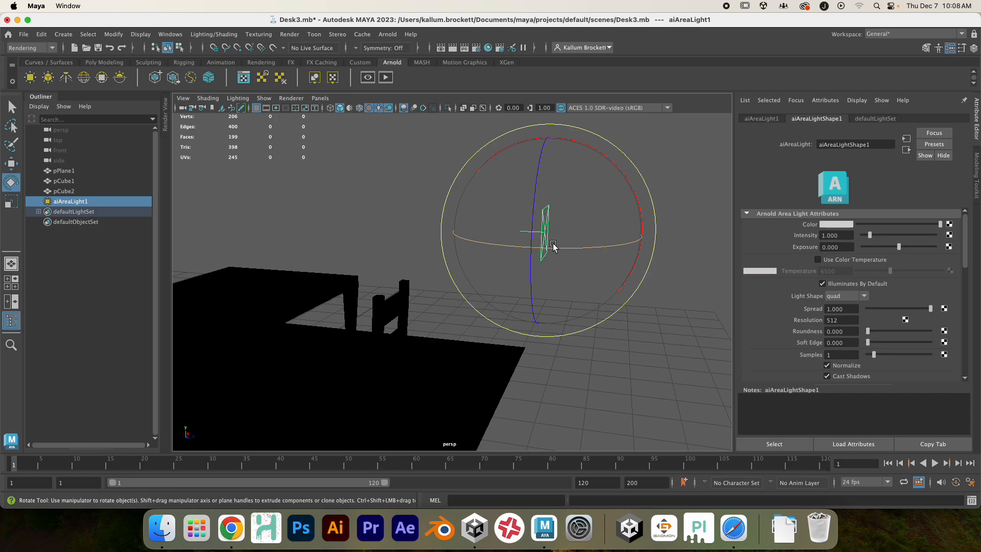
{"action": "left_click_drag", "start_coordinate": [637, 245], "coordinate": [637, 208]}
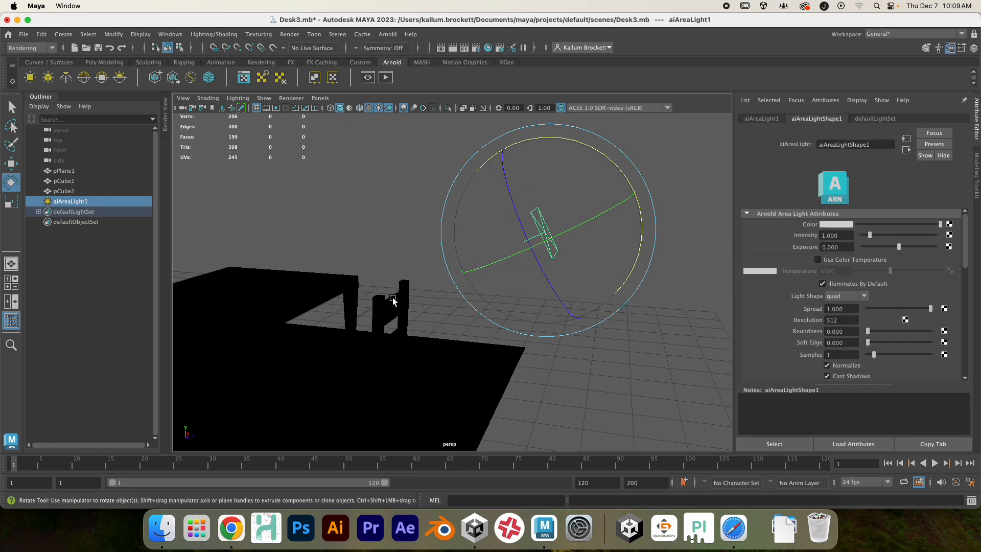
{"action": "mouse_move", "coordinate": [404, 365]}
{"action": "left_mouse_down", "text": "alt"}
{"action": "mouse_move", "coordinate": [412, 363]}
{"action": "mouse_move", "coordinate": [385, 361]}
{"action": "mouse_move", "coordinate": [385, 342]}
{"action": "mouse_move", "coordinate": [397, 377]}
{"action": "mouse_move", "coordinate": [410, 367]}
{"action": "left_mouse_up", "text": "alt"}
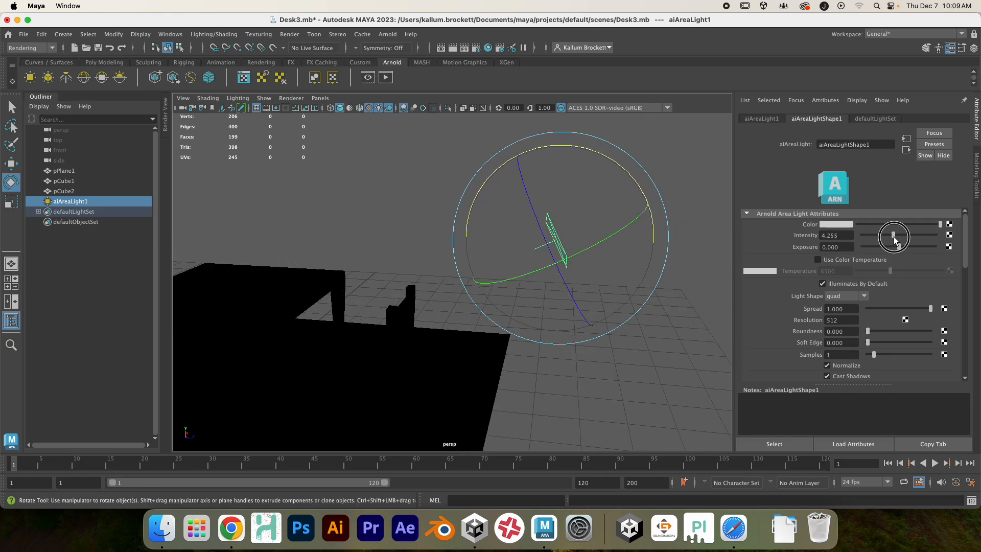
Raise the area light's intensity to 10 and check how it lights the desk.
{"action": "left_click_drag", "start_coordinate": [927, 235], "coordinate": [936, 235]}
{"action": "left_click_drag", "start_coordinate": [539, 372], "coordinate": [613, 357], "text": "alt"}
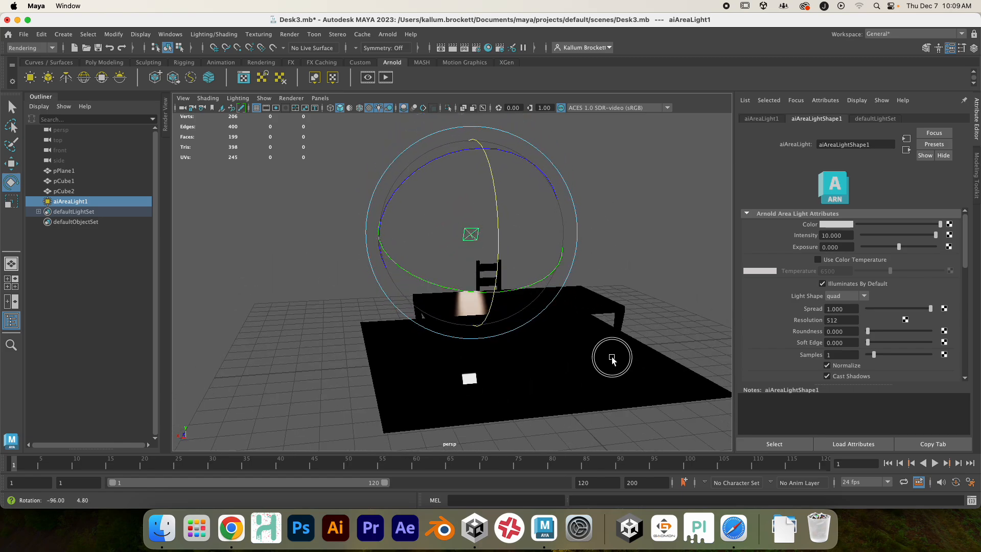
{"action": "left_click_drag", "start_coordinate": [393, 372], "coordinate": [266, 368], "text": "alt"}
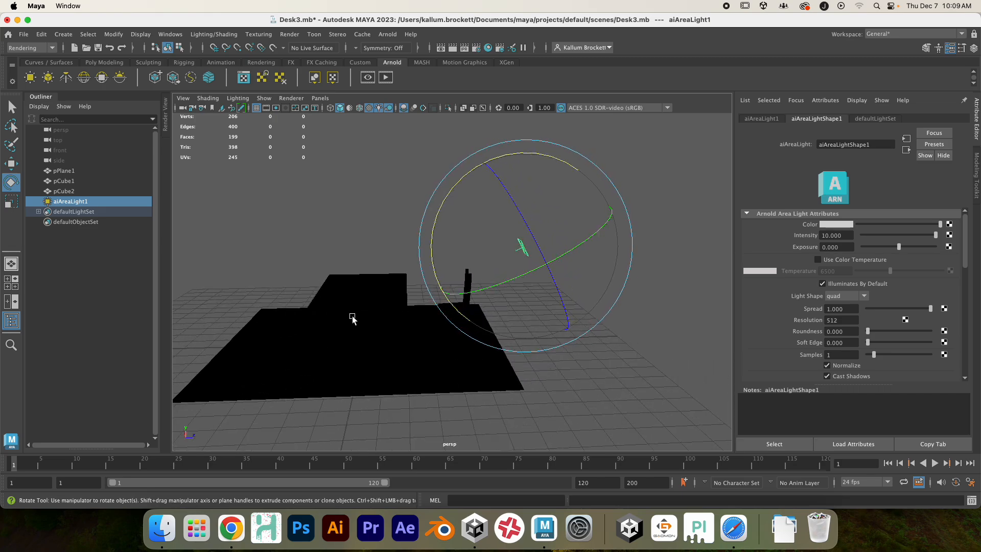
Scale the area light up uniformly until it is roughly as wide as the desk.
{"action": "key", "text": "r"}
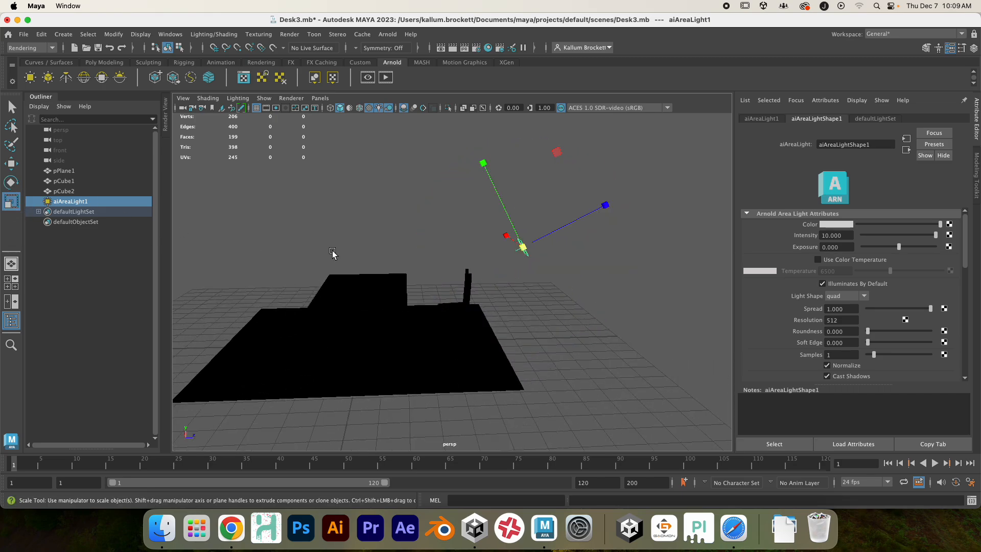
{"action": "left_click_drag", "start_coordinate": [524, 251], "coordinate": [680, 235]}
{"action": "left_click_drag", "start_coordinate": [424, 363], "coordinate": [537, 366], "text": "alt"}
{"action": "left_click_drag", "start_coordinate": [507, 378], "coordinate": [422, 350], "text": "alt"}
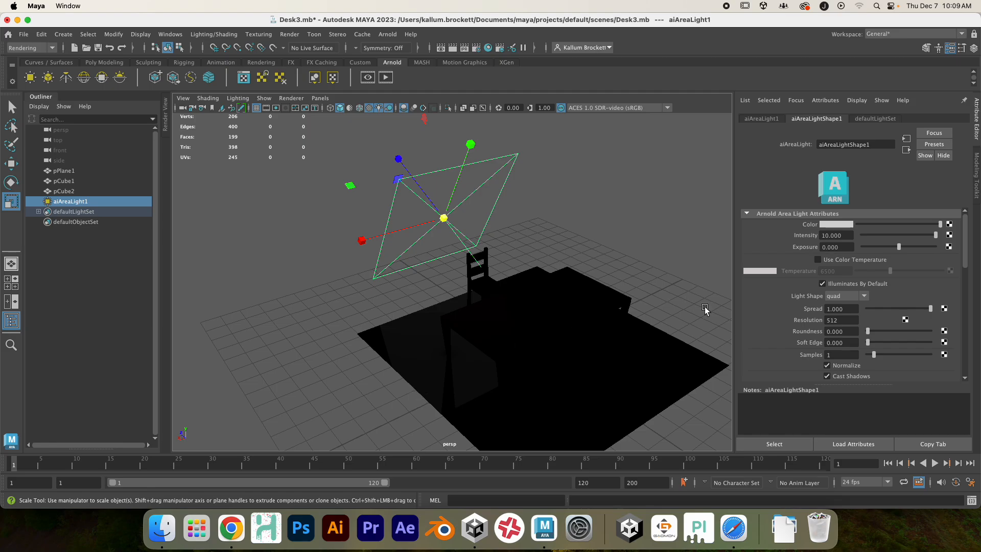
Turn off Normalize on the area light and set its intensity to about 3.97.
{"action": "left_click", "coordinate": [827, 365]}
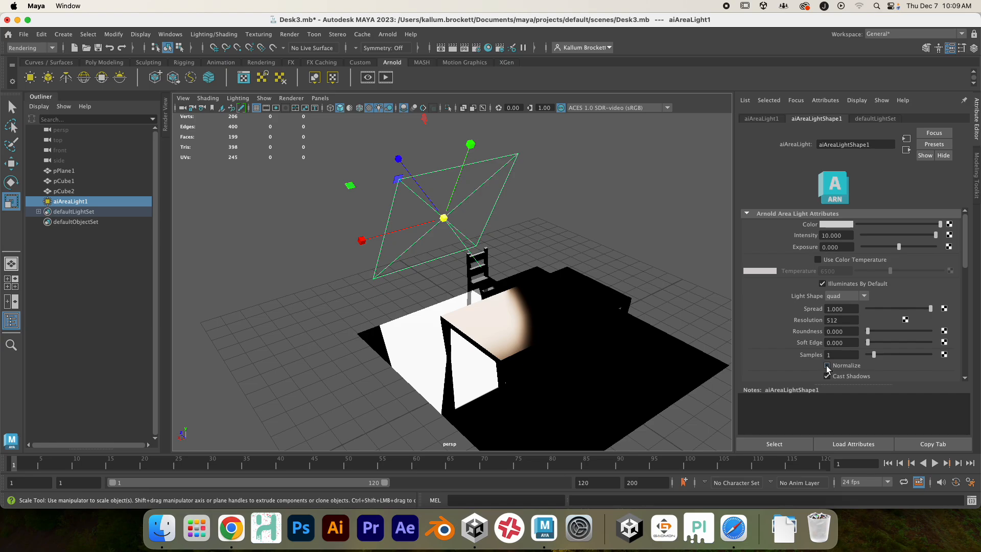
{"action": "left_click_drag", "start_coordinate": [650, 372], "coordinate": [695, 363], "text": "alt"}
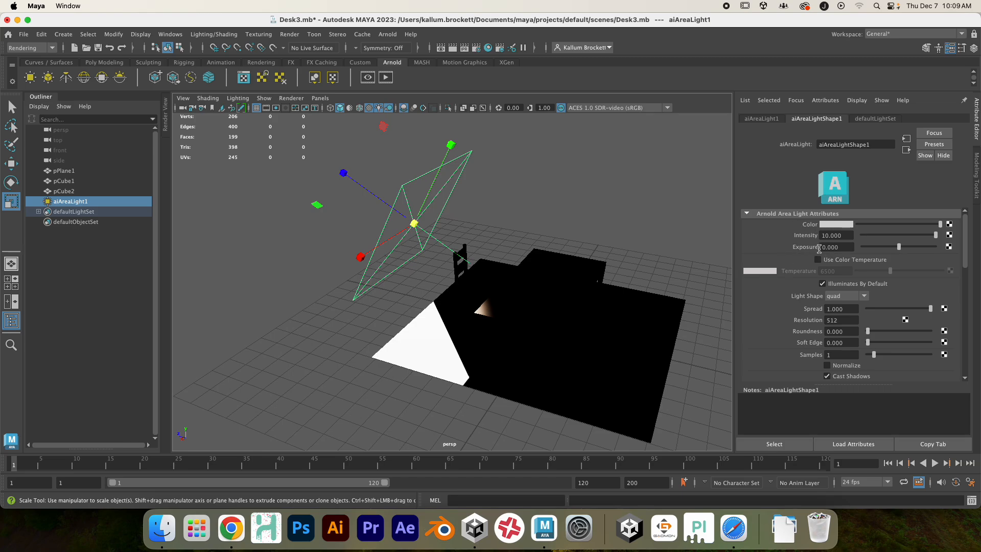
{"action": "left_click_drag", "start_coordinate": [935, 234], "coordinate": [892, 238]}
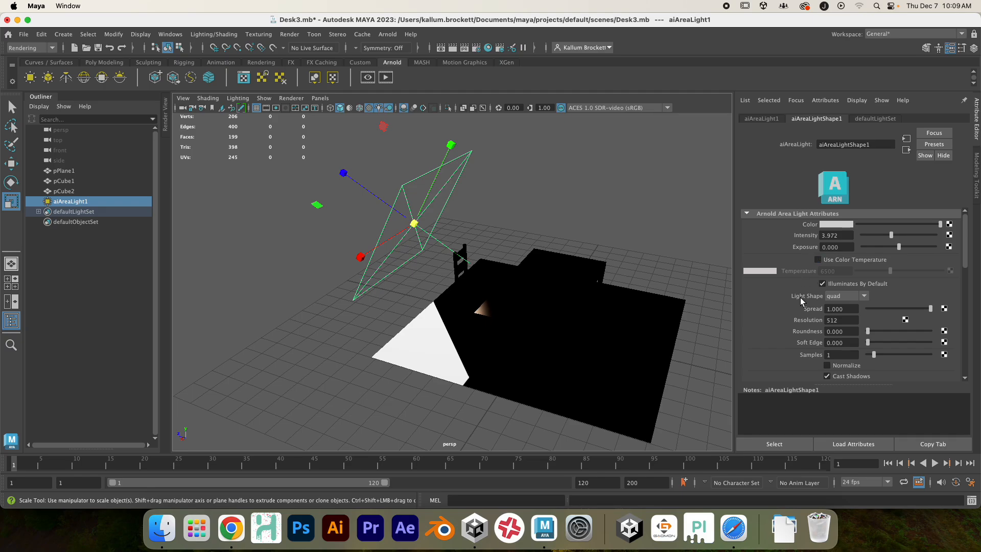
Set the area light's soft edge to about 0.909, roundness to about 0.471 and exposure to about 1.906.
{"action": "left_click_drag", "start_coordinate": [874, 346], "coordinate": [923, 344]}
{"action": "left_click_drag", "start_coordinate": [873, 333], "coordinate": [901, 334]}
{"action": "left_click_drag", "start_coordinate": [701, 368], "coordinate": [847, 270], "text": "alt"}
{"action": "left_click_drag", "start_coordinate": [900, 247], "coordinate": [913, 246]}
{"action": "left_click_drag", "start_coordinate": [634, 359], "coordinate": [545, 361], "text": "alt"}
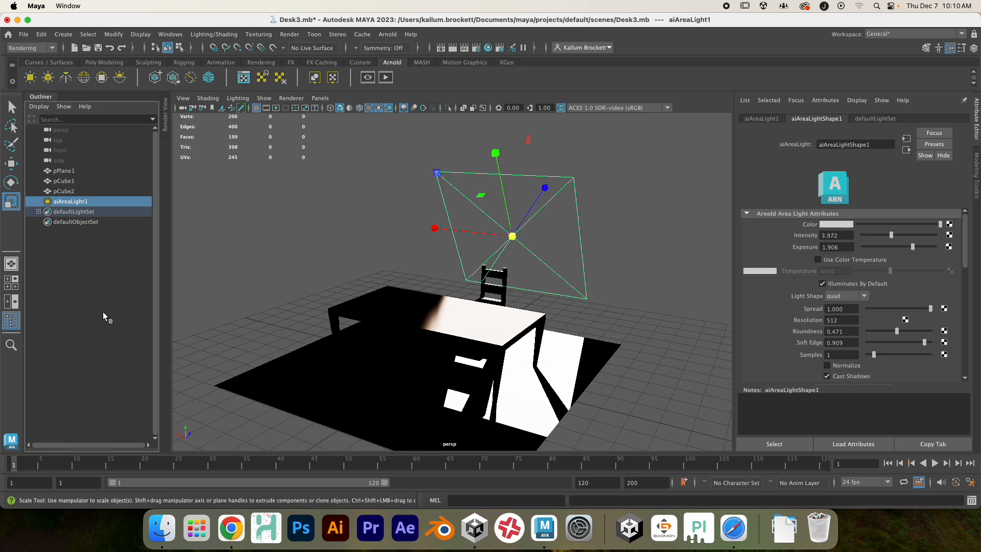
Duplicate the area light, move the copy to about 11.77 in X and rotate it to about -64, 60, -61 degrees.
{"action": "key", "text": "super+d"}
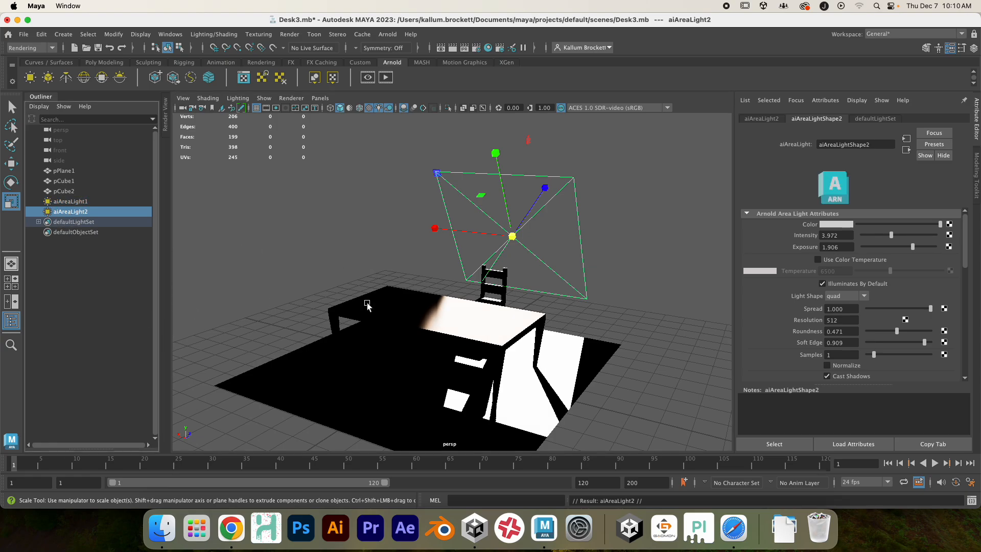
{"action": "key", "text": "w"}
{"action": "left_click_drag", "start_coordinate": [435, 228], "coordinate": [285, 238]}
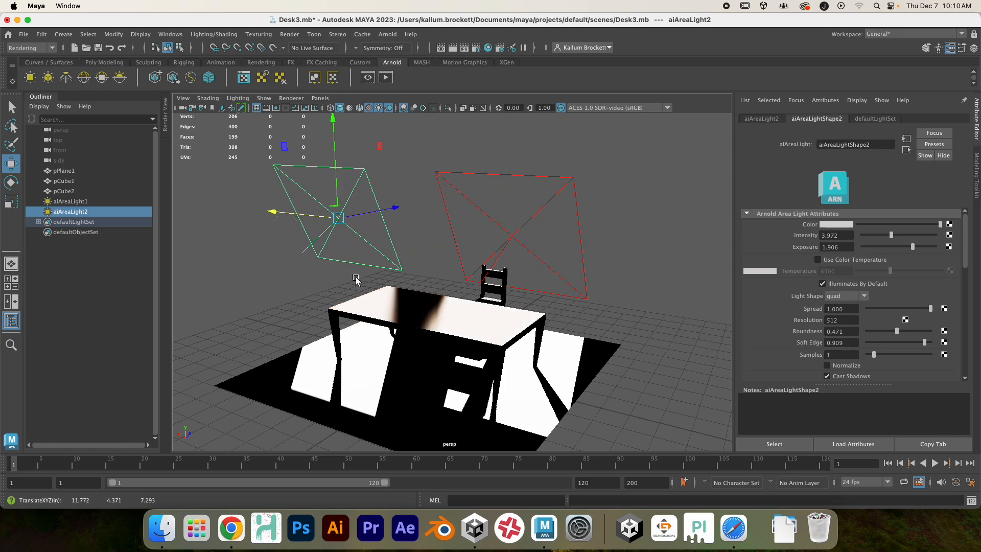
{"action": "key", "text": "e"}
{"action": "left_click_drag", "start_coordinate": [335, 271], "coordinate": [449, 240]}
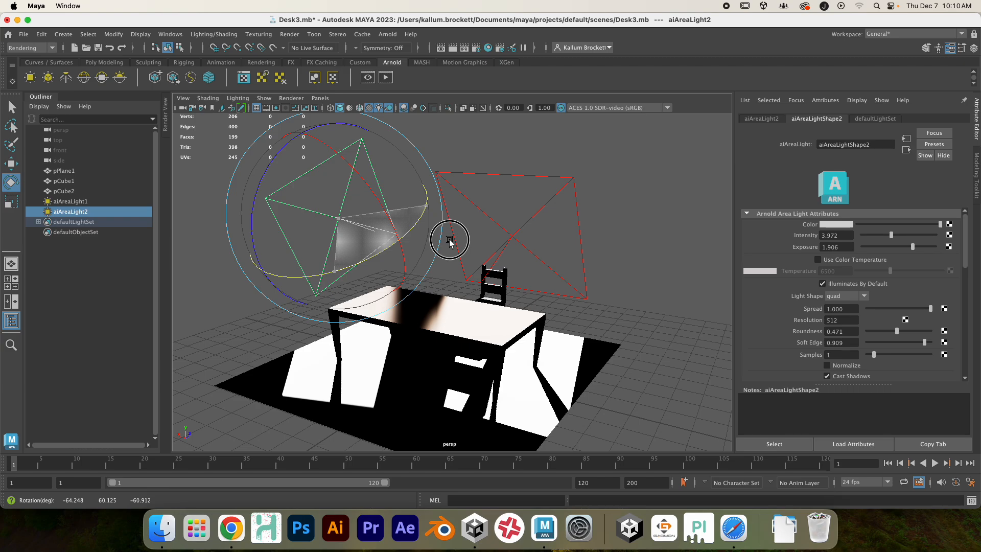
Move the second area light closer beside the floor plane, to about 7.25 in X and 3.54 in Z.
{"action": "left_click_drag", "start_coordinate": [452, 240], "coordinate": [477, 333], "text": "alt"}
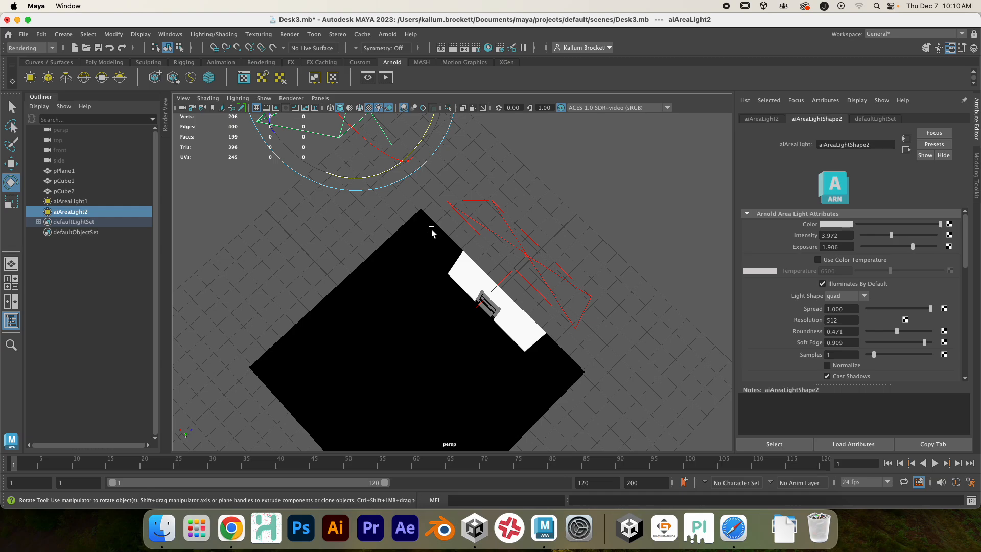
{"action": "key", "text": "w"}
{"action": "scroll", "coordinate": [384, 174], "scroll_direction": "up", "scroll_amount": 3}
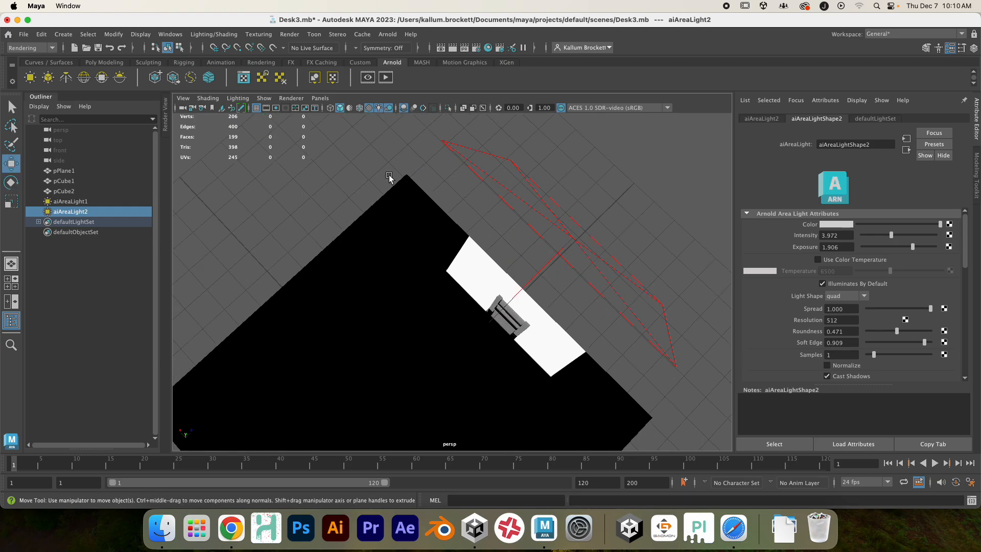
{"action": "scroll", "coordinate": [388, 175], "scroll_direction": "down", "scroll_amount": 6}
{"action": "scroll", "coordinate": [390, 153], "scroll_direction": "down", "scroll_amount": 3}
{"action": "left_click_drag", "start_coordinate": [433, 174], "coordinate": [377, 222]}
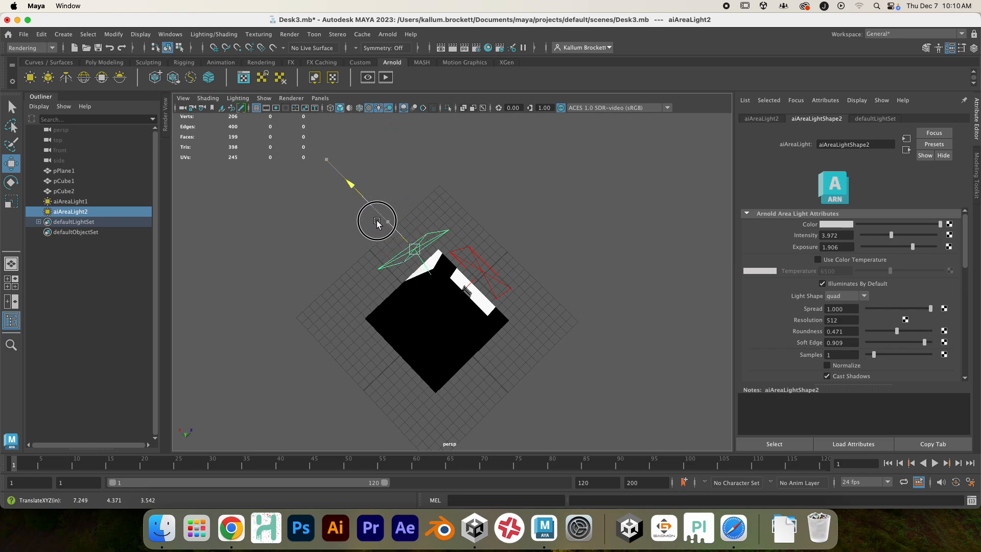
Duplicate the first area light, move the copy to the floor's opposite side and rotate it to about -61, -59, 58 degrees.
{"action": "left_click", "coordinate": [481, 273]}
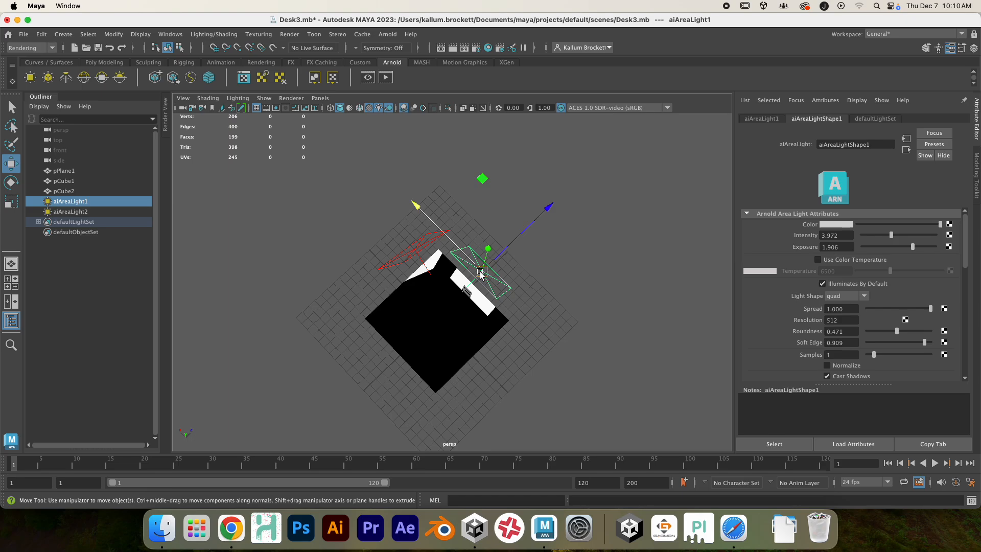
{"action": "key", "text": "super+d"}
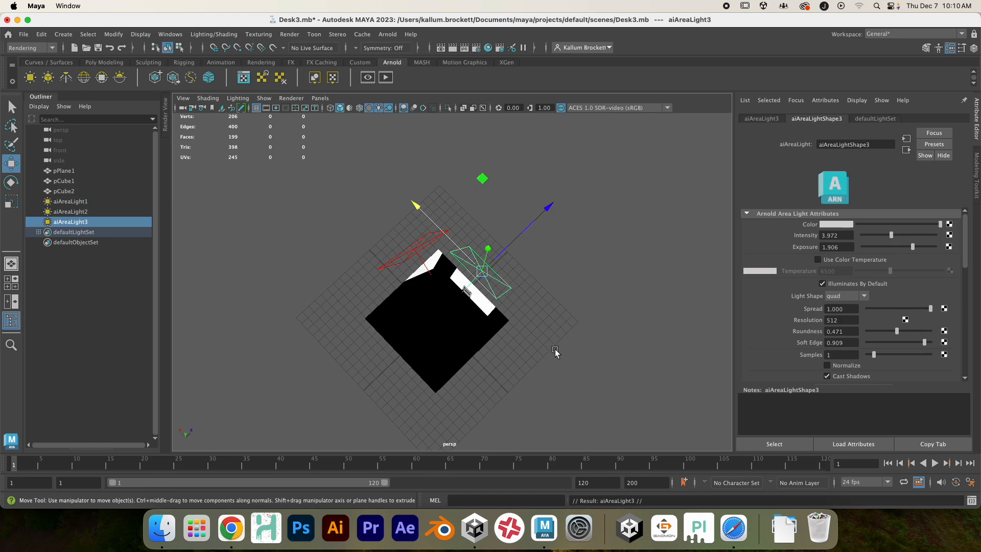
{"action": "left_click_drag", "start_coordinate": [482, 271], "coordinate": [548, 337]}
{"action": "key", "text": "e"}
{"action": "mouse_move", "coordinate": [641, 327]}
{"action": "left_mouse_down"}
{"action": "mouse_move", "coordinate": [612, 388]}
{"action": "mouse_move", "coordinate": [552, 405]}
{"action": "mouse_move", "coordinate": [560, 403]}
{"action": "left_mouse_up"}
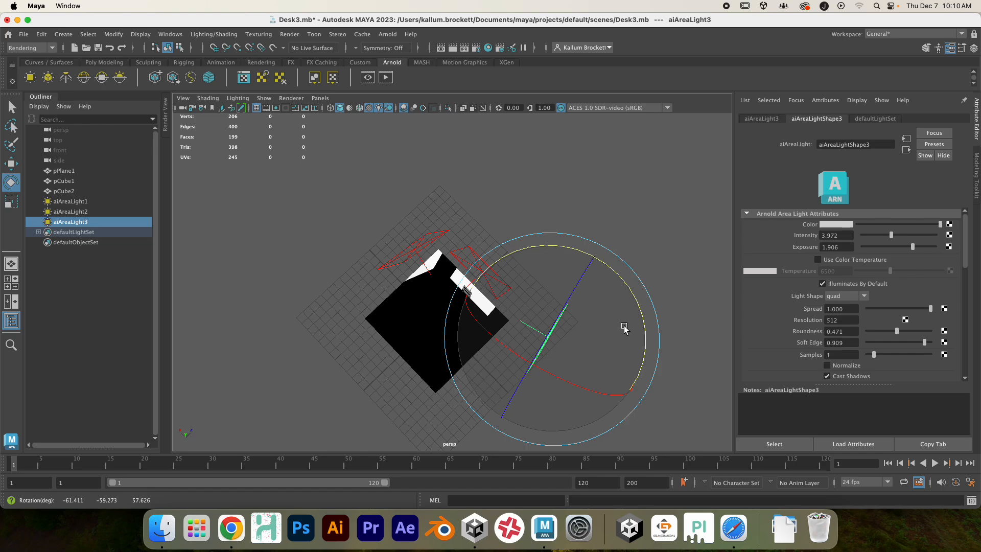
Move the third area light closer to the floor plane so it mirrors the second light across the desk.
{"action": "key", "text": "w"}
{"action": "left_click_drag", "start_coordinate": [543, 243], "coordinate": [504, 233]}
{"action": "left_click_drag", "start_coordinate": [457, 411], "coordinate": [498, 354], "text": "alt"}
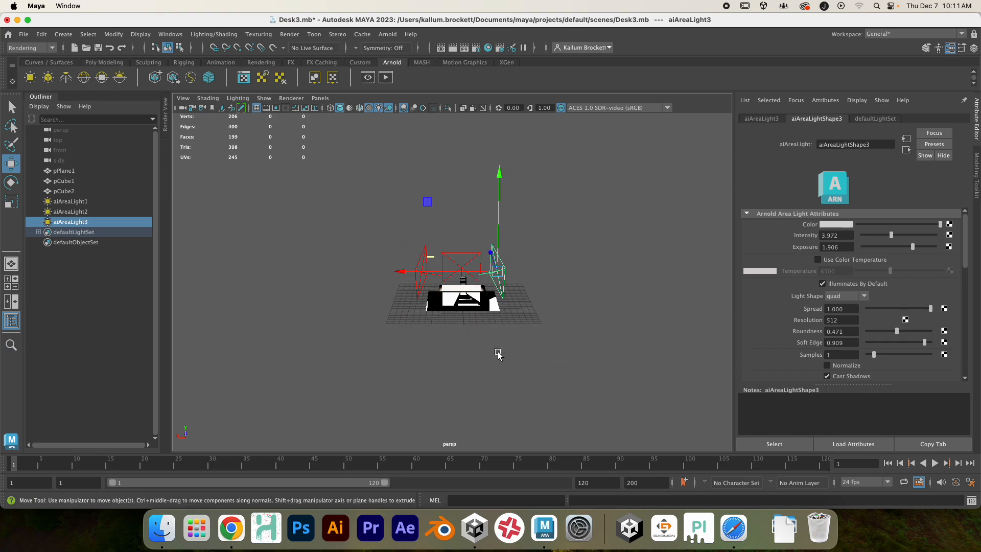
Switch the viewport renderer to Arnold with the desk framed closely from the front.
{"action": "scroll", "coordinate": [498, 354], "scroll_direction": "up", "scroll_amount": 10}
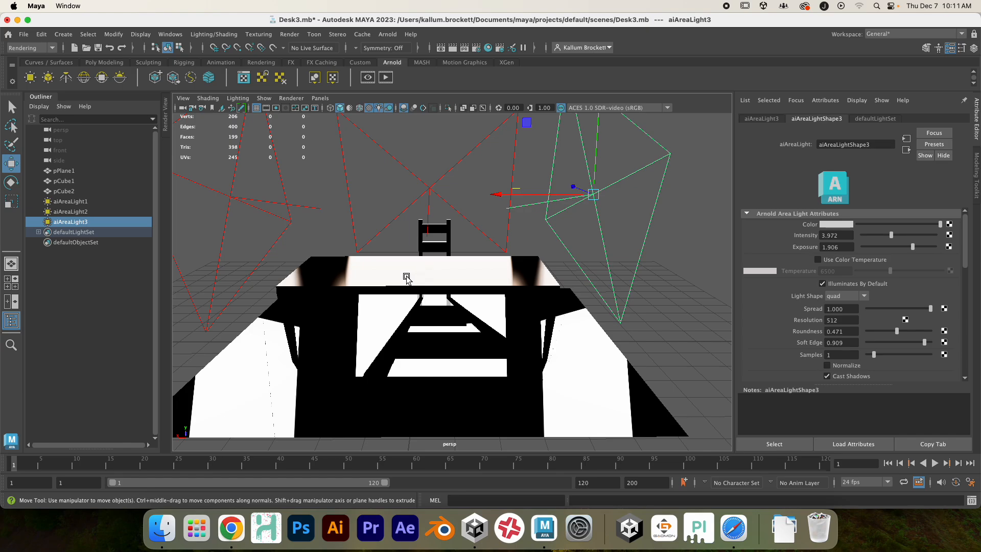
{"action": "left_click", "coordinate": [285, 99]}
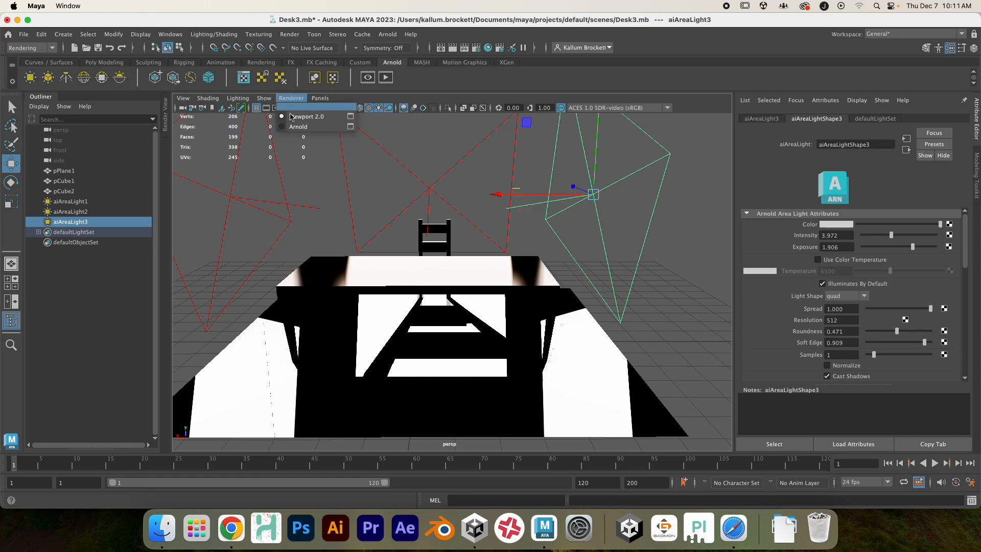
{"action": "left_click", "coordinate": [297, 127]}
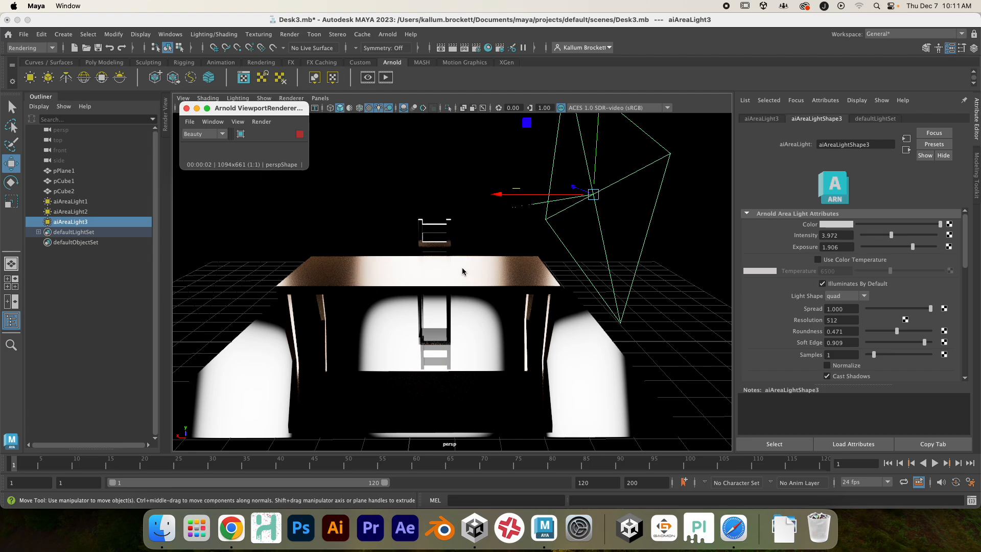
Lower the intensity of aiAreaLight3 to about 2.62 and of aiAreaLight2 to about 2.06.
{"action": "left_click_drag", "start_coordinate": [892, 237], "coordinate": [882, 236]}
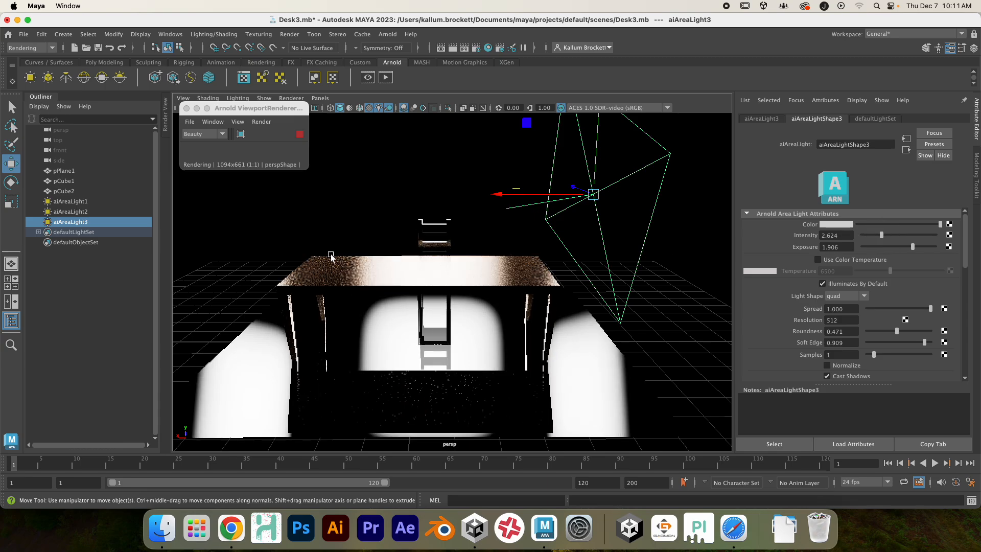
{"action": "left_click", "coordinate": [79, 211]}
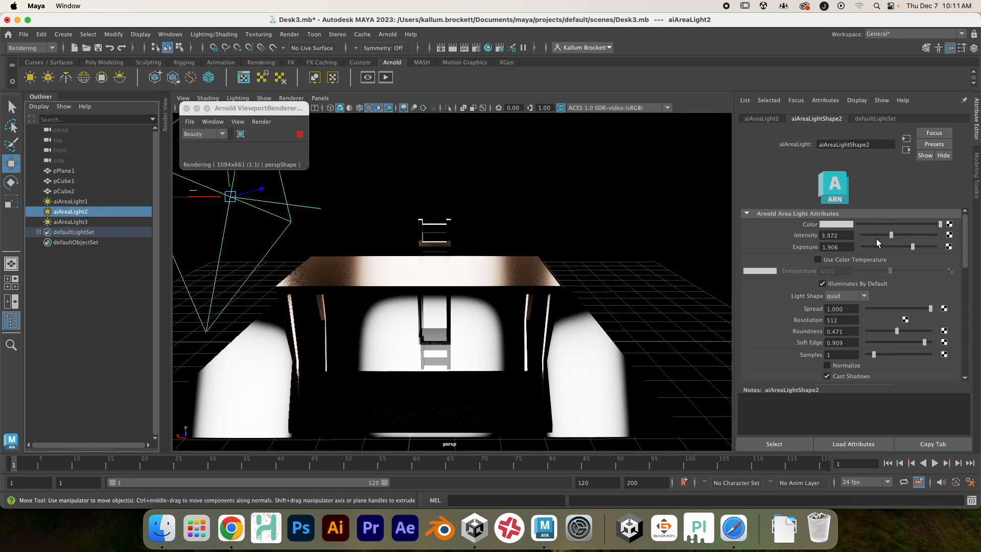
{"action": "left_click_drag", "start_coordinate": [891, 235], "coordinate": [877, 237]}
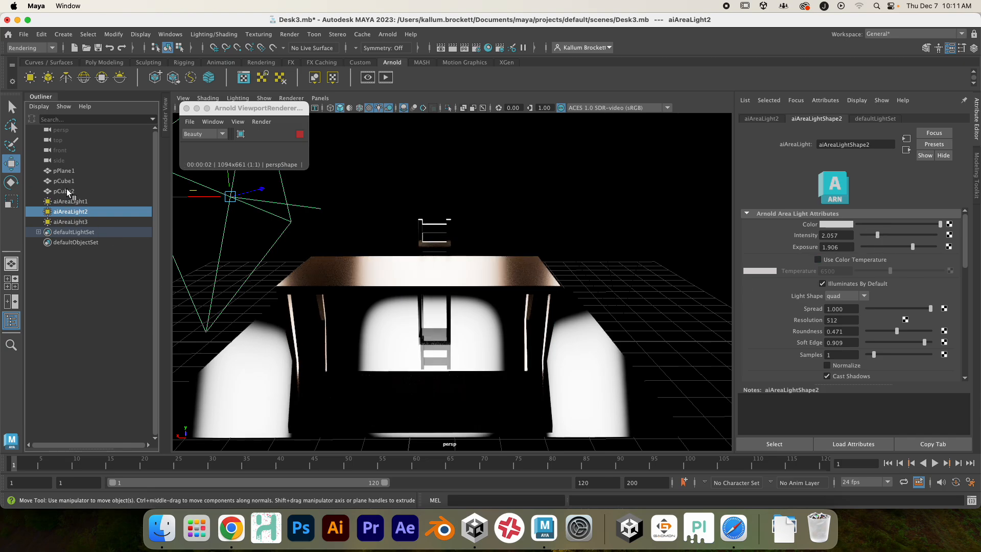
Set the specular roughness of the floor plane's standardSurface4 material to about 0.298.
{"action": "left_click", "coordinate": [64, 171]}
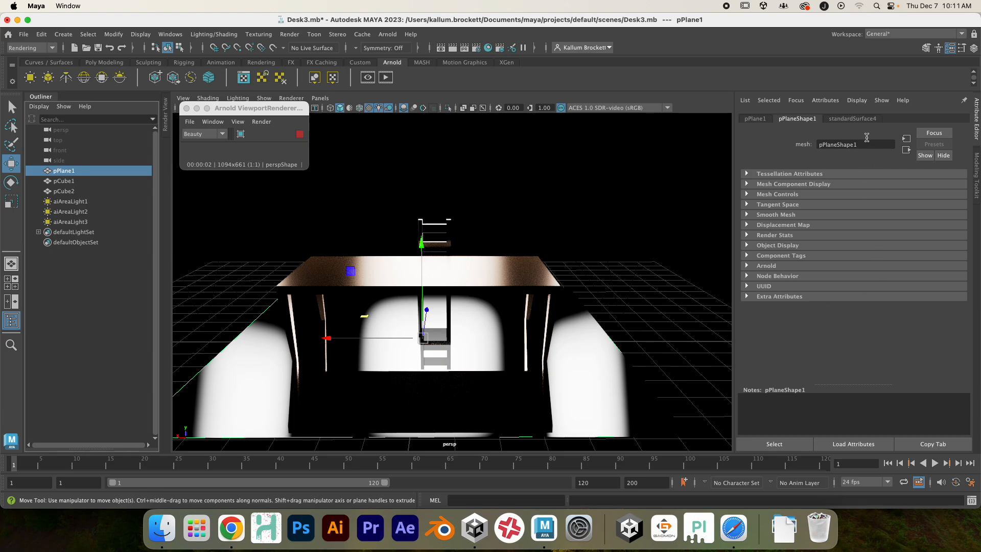
{"action": "left_click", "coordinate": [859, 119]}
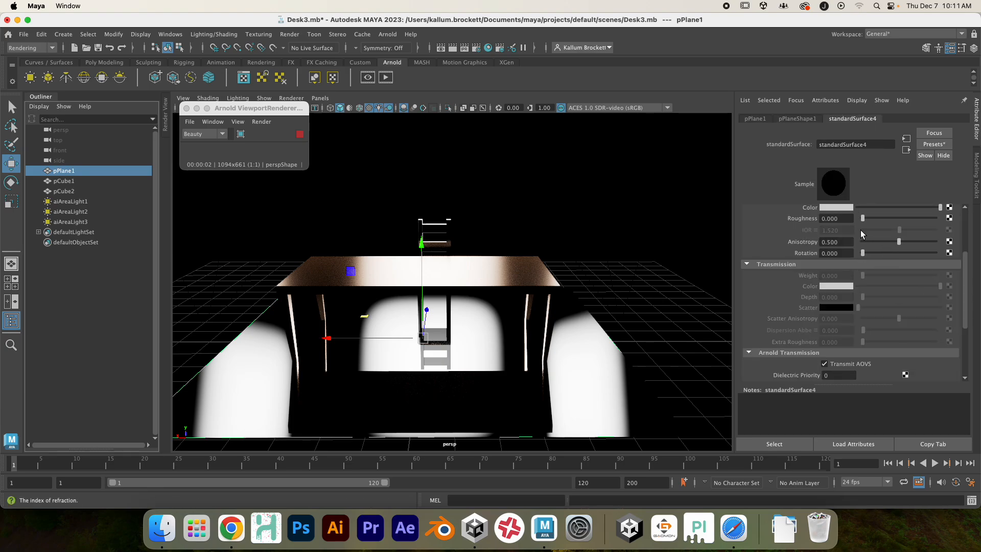
{"action": "scroll", "coordinate": [868, 233], "scroll_direction": "up", "scroll_amount": 4}
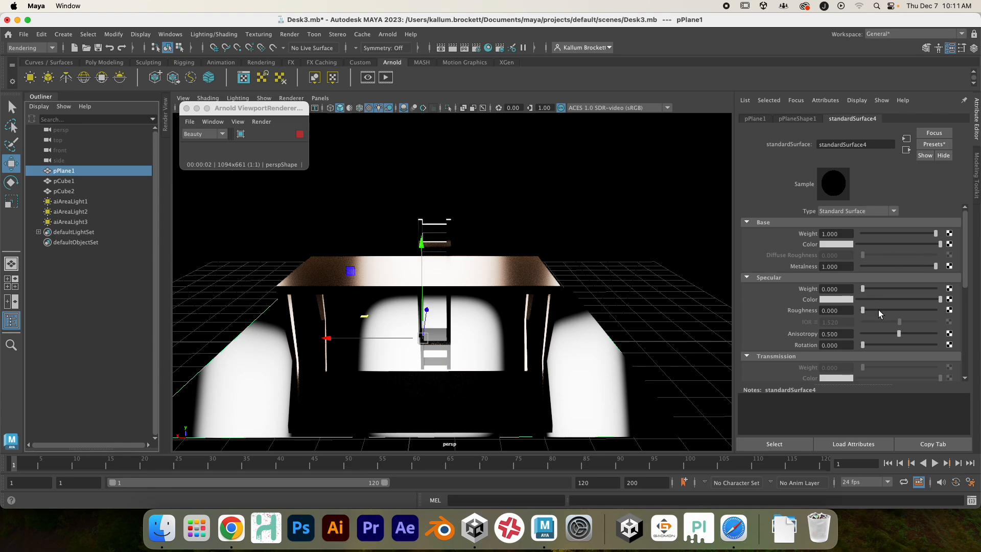
{"action": "left_click_drag", "start_coordinate": [866, 311], "coordinate": [884, 310]}
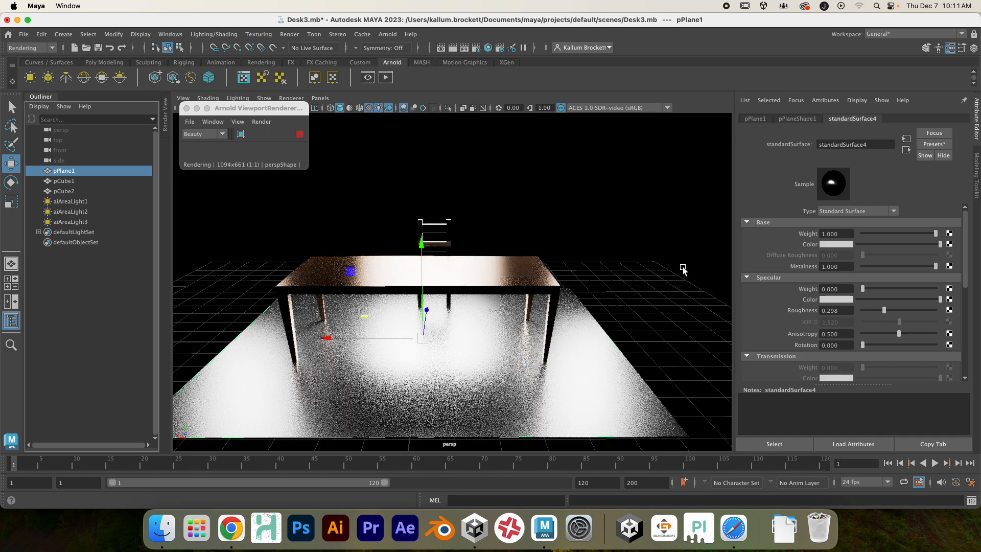